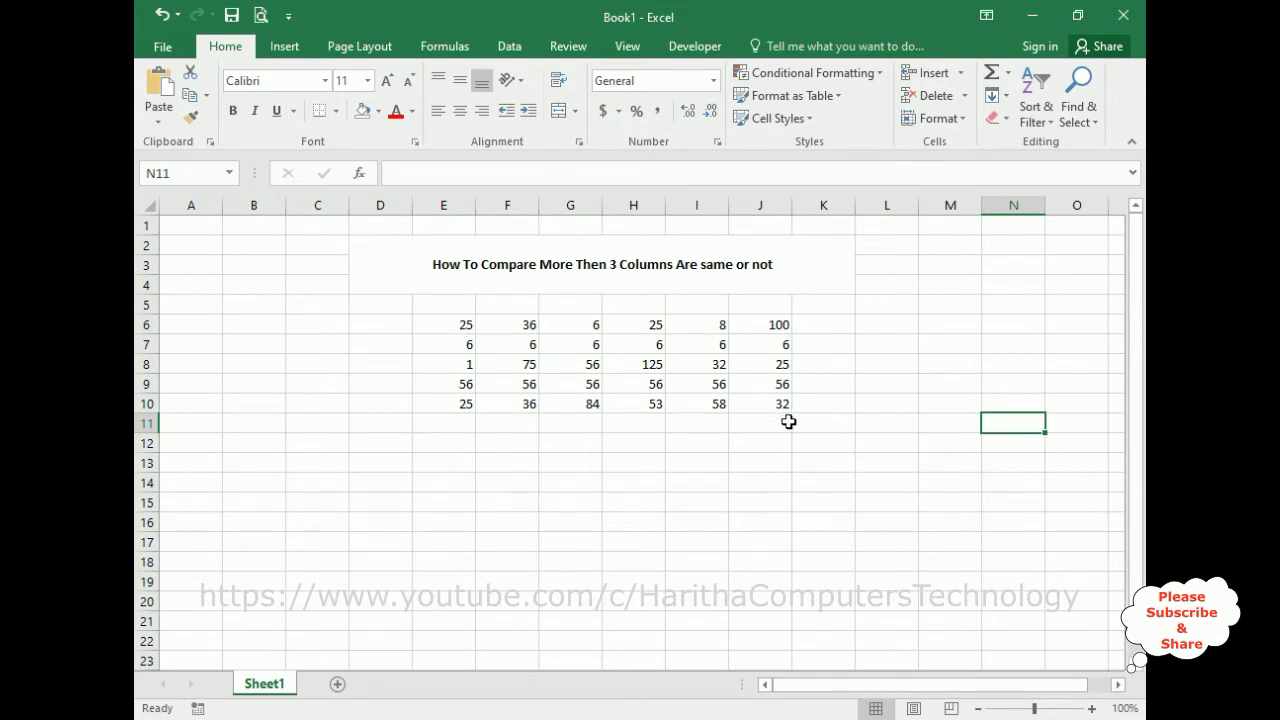
Start an IF formula in K6 with a nested AND whose first condition is E6=F6.
{"action": "left_click", "coordinate": [814, 323]}
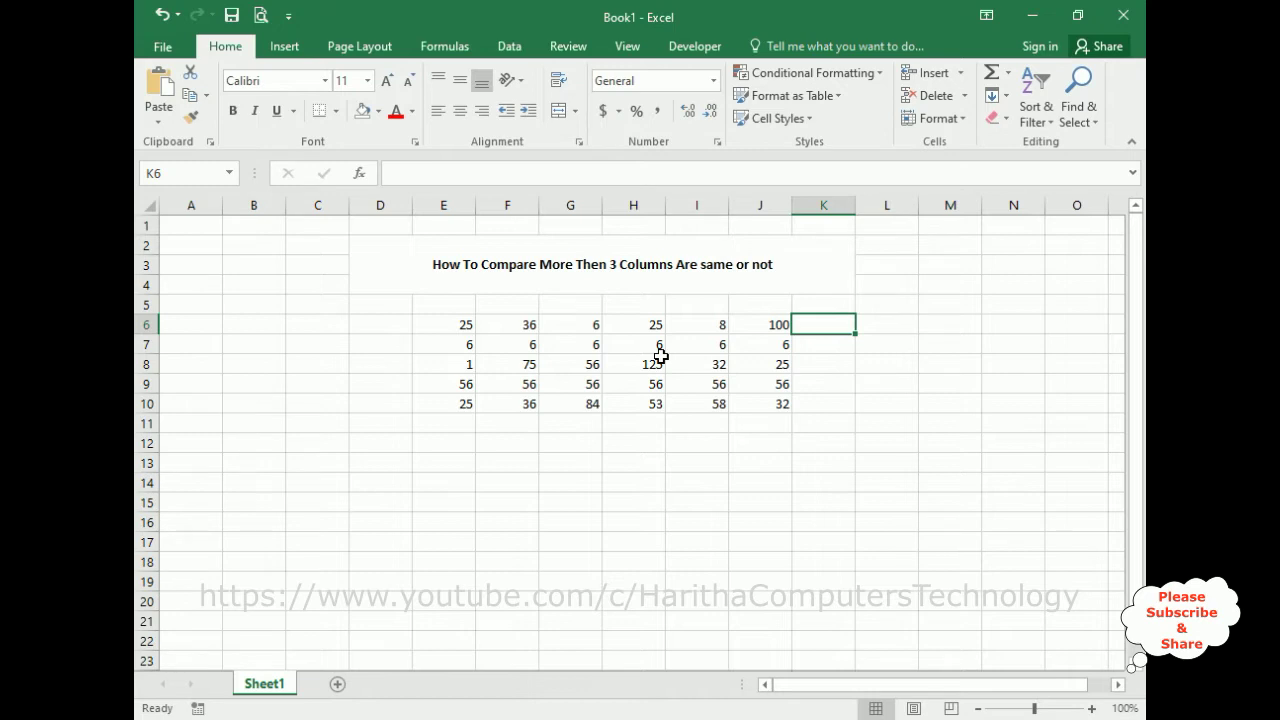
{"action": "double_click", "coordinate": [816, 326]}
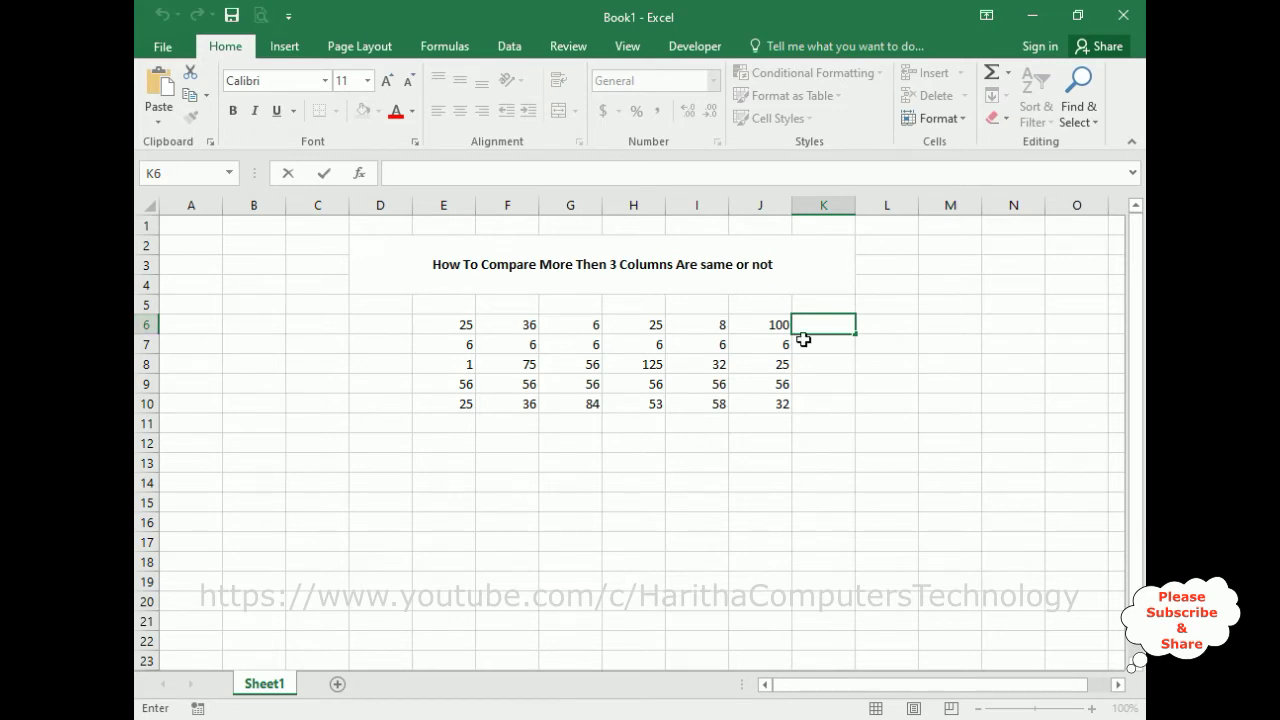
{"action": "type", "text": "=if(and"}
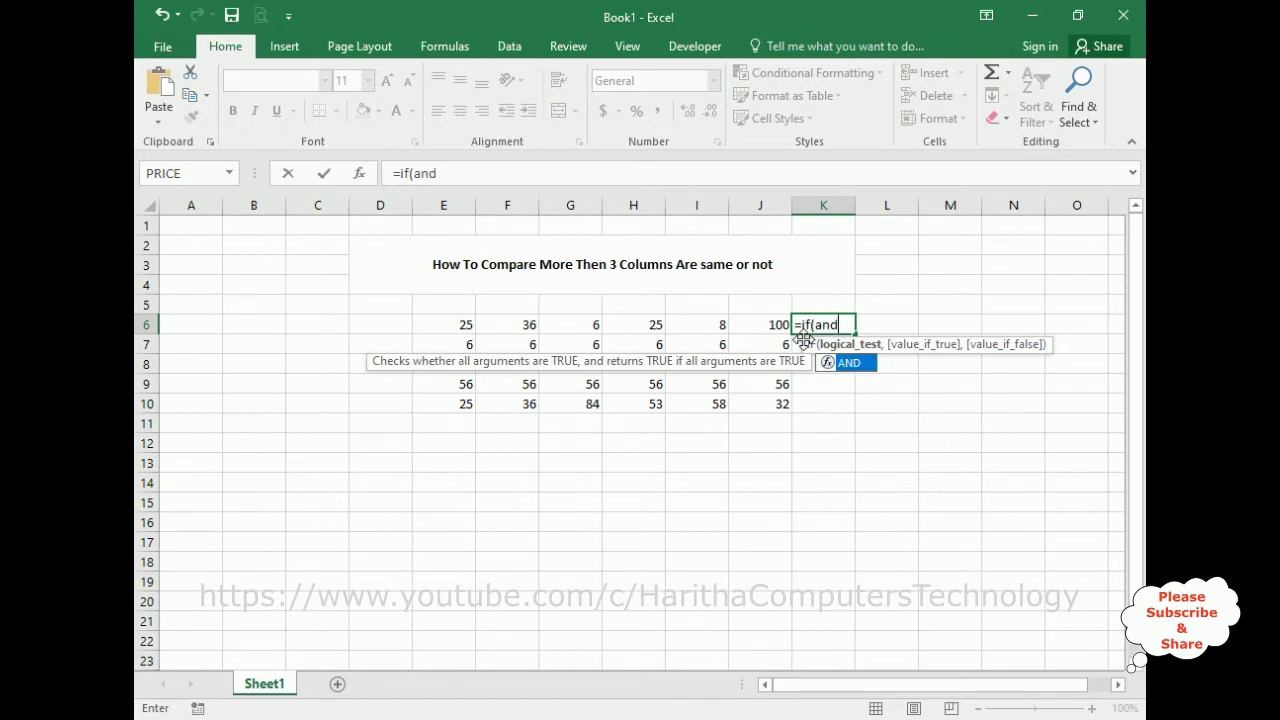
{"action": "type", "text": "()"}
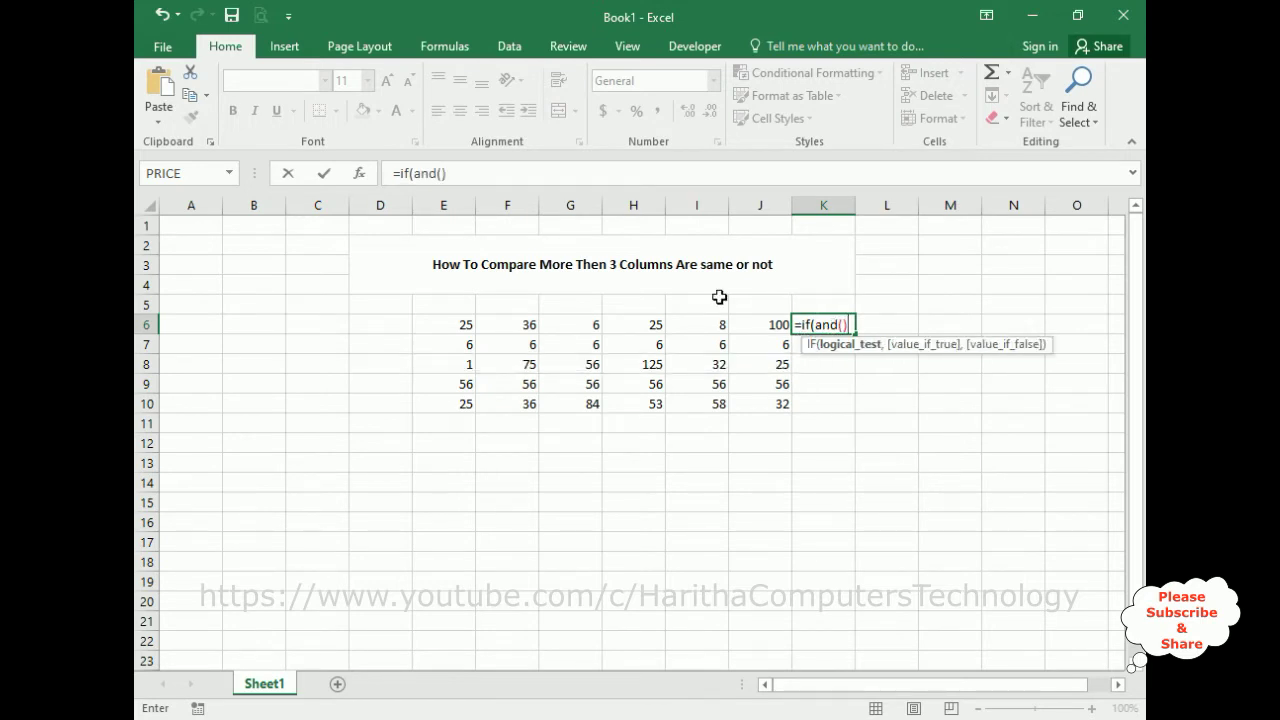
{"action": "left_click", "coordinate": [441, 174]}
{"action": "left_click", "coordinate": [440, 175]}
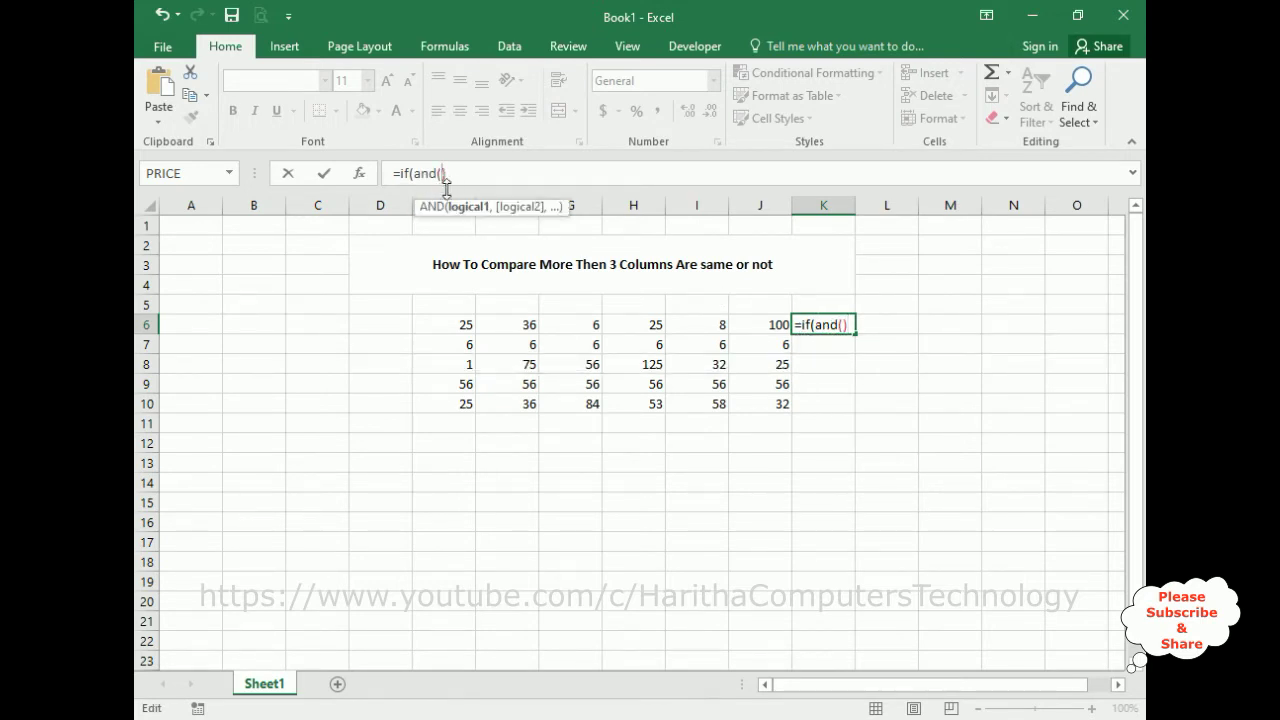
{"action": "left_click", "coordinate": [459, 325]}
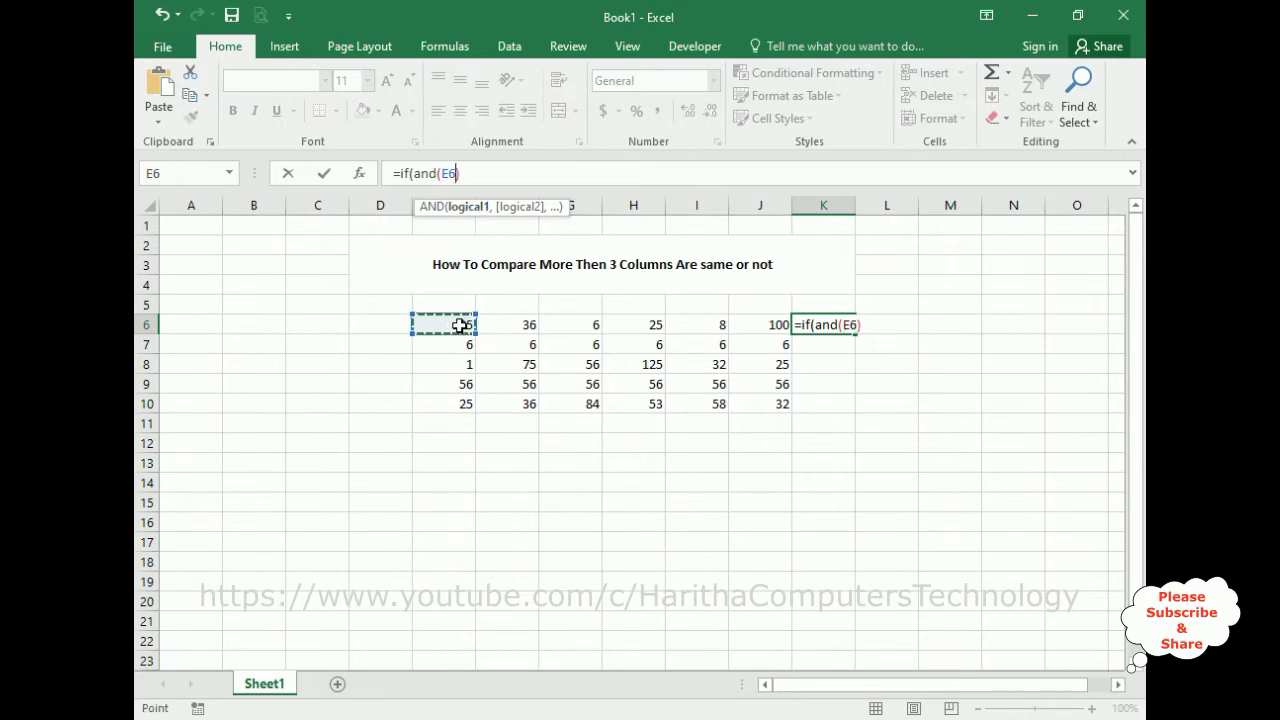
{"action": "type", "text": "="}
{"action": "left_click", "coordinate": [493, 322]}
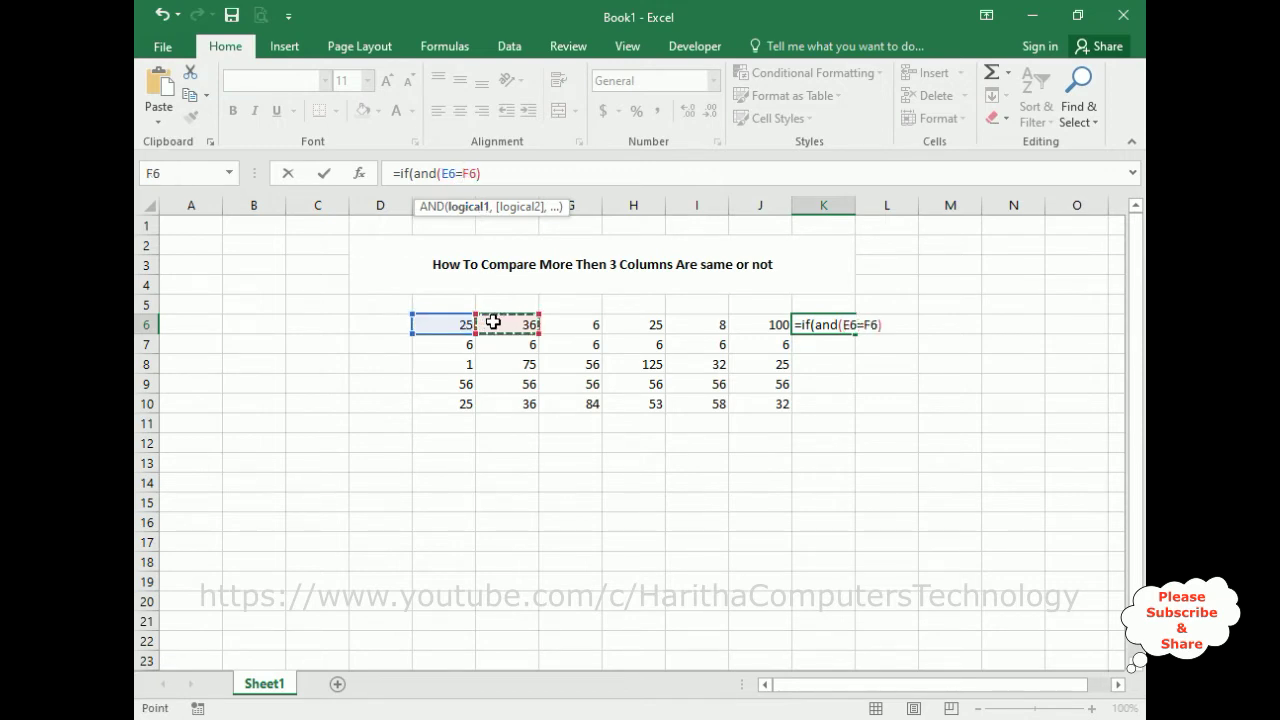
Add the conditions F6=G6 and G6=H6 to the AND test in K6.
{"action": "type", "text": ","}
{"action": "left_click", "coordinate": [493, 322]}
{"action": "type", "text": "="}
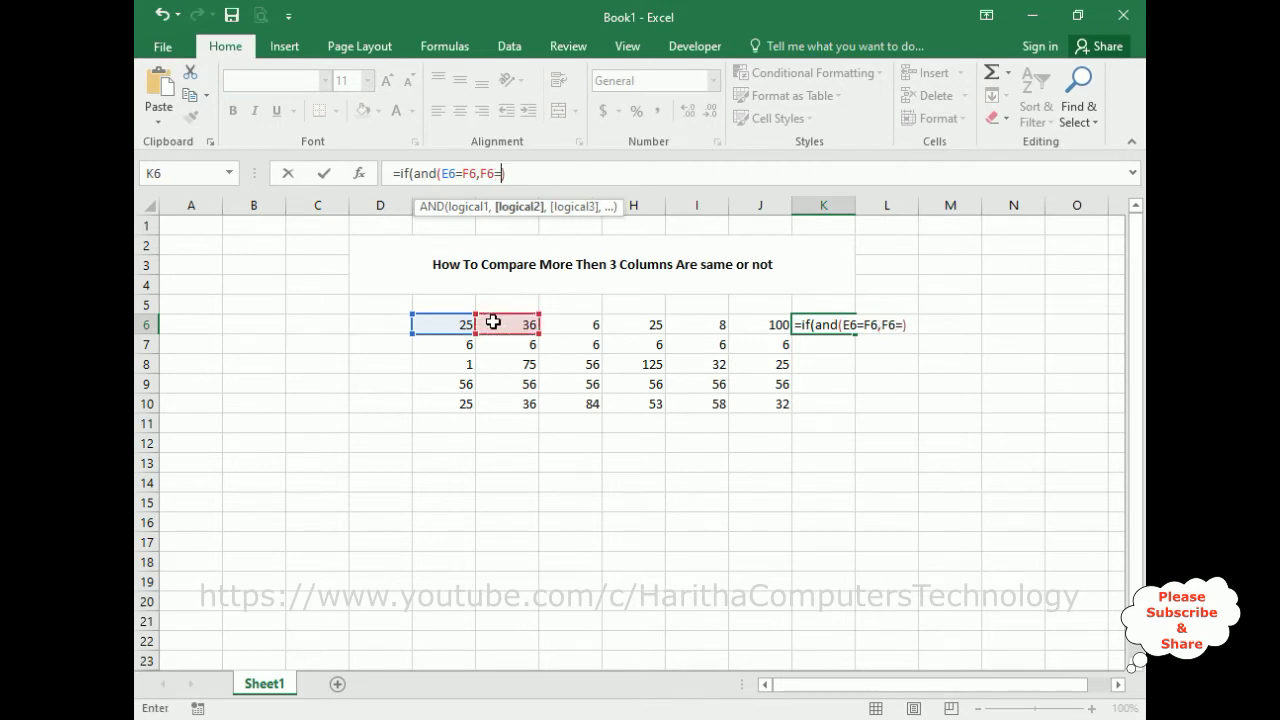
{"action": "left_click", "coordinate": [567, 312]}
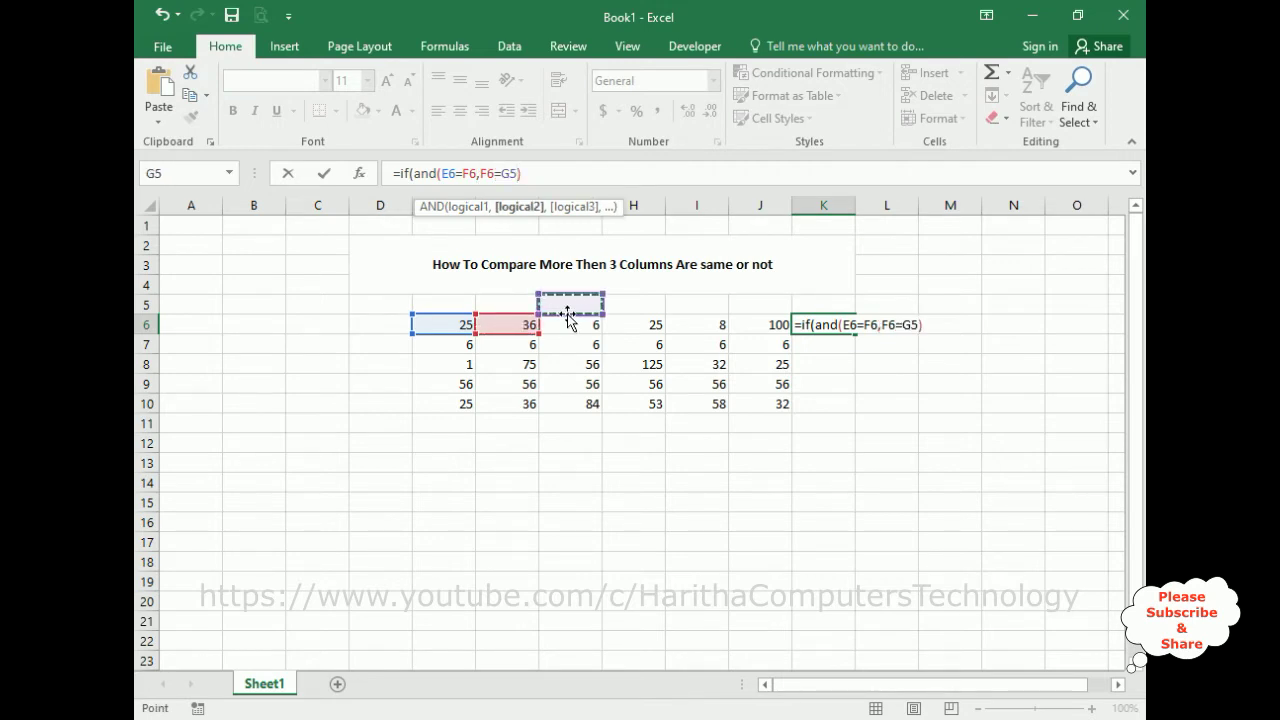
{"action": "left_click", "coordinate": [568, 322]}
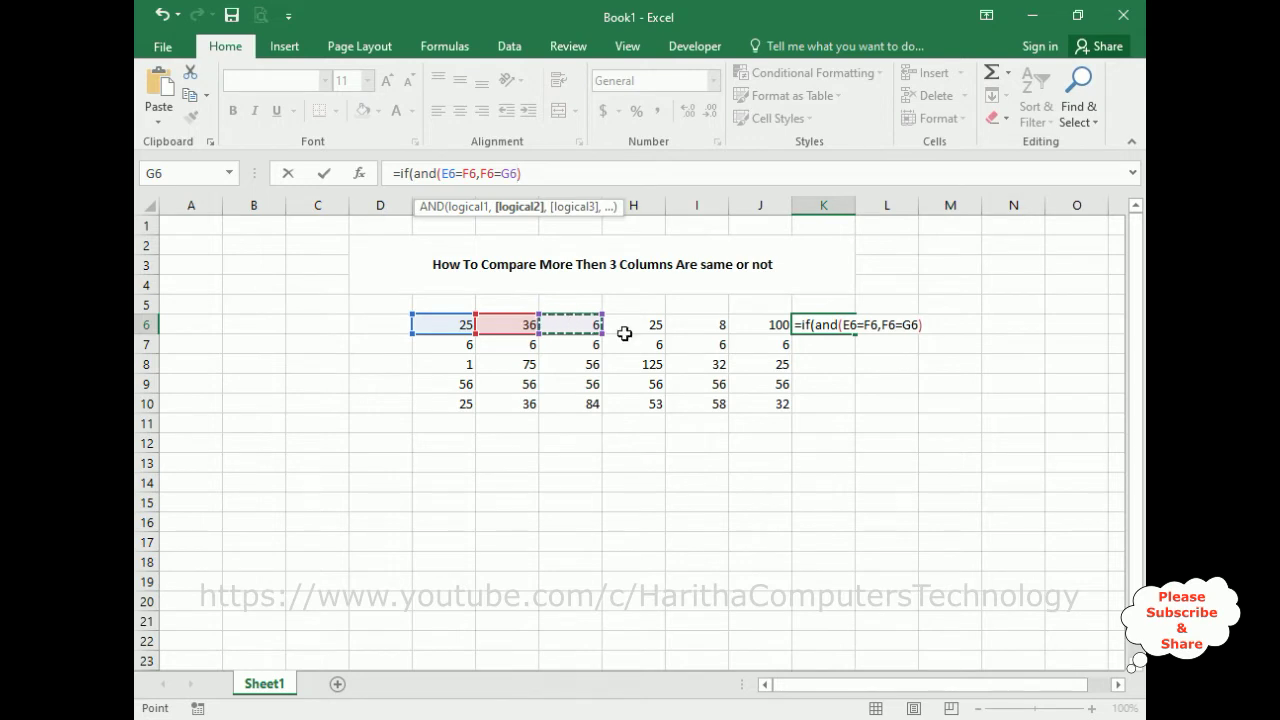
{"action": "type", "text": "=F6,"}
{"action": "left_click", "coordinate": [590, 323]}
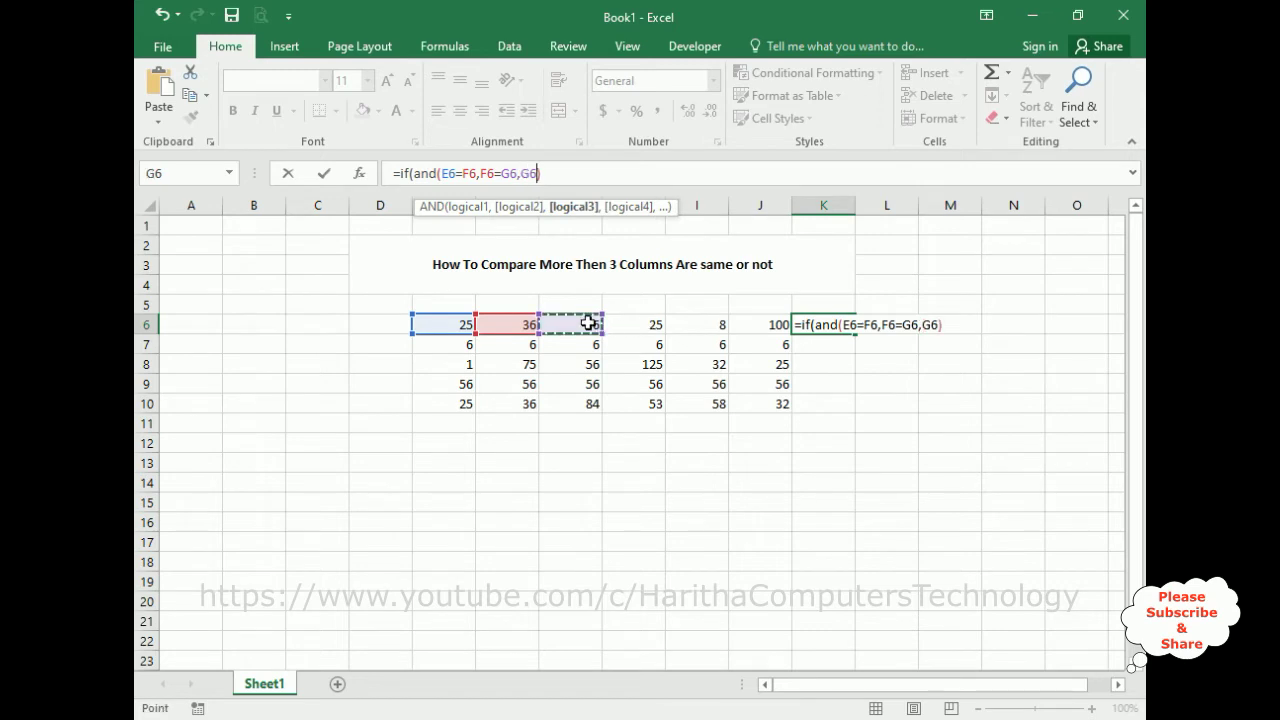
{"action": "type", "text": "="}
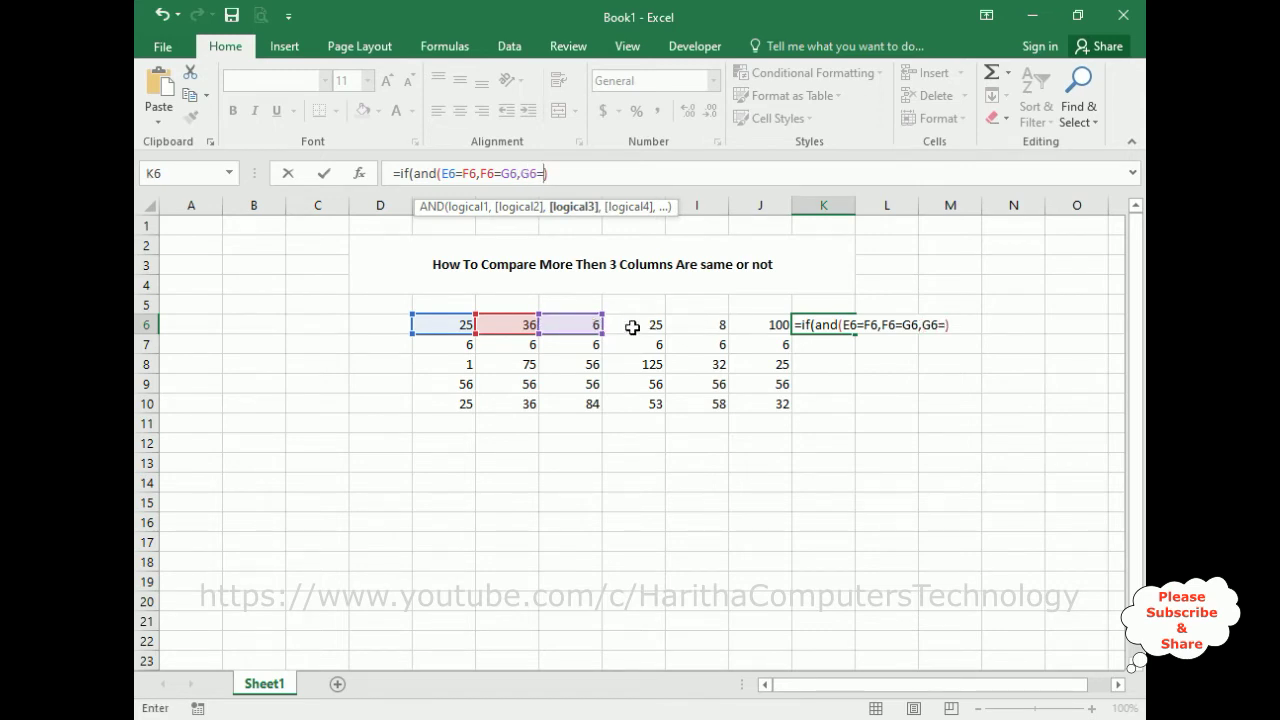
{"action": "left_click", "coordinate": [633, 327]}
Extend the AND test in K6 with the conditions H6=I6 and I6=J6.
{"action": "type", "text": ","}
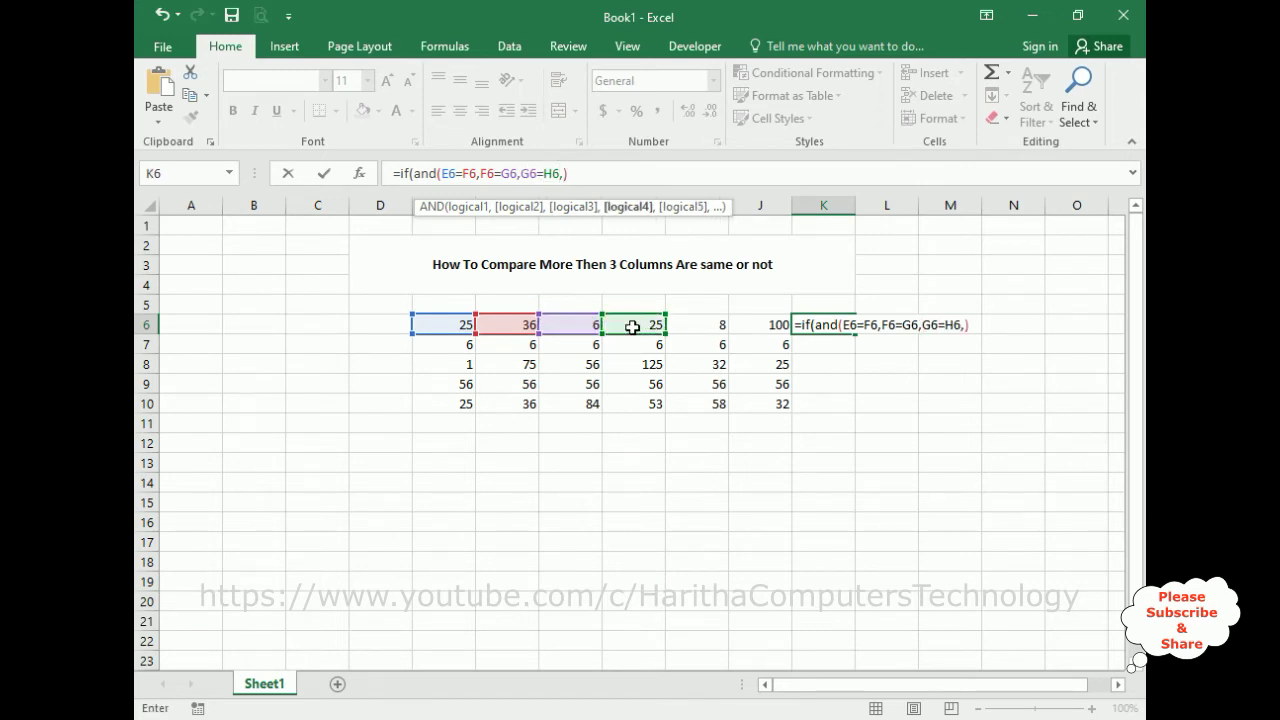
{"action": "left_click", "coordinate": [633, 327]}
{"action": "type", "text": "="}
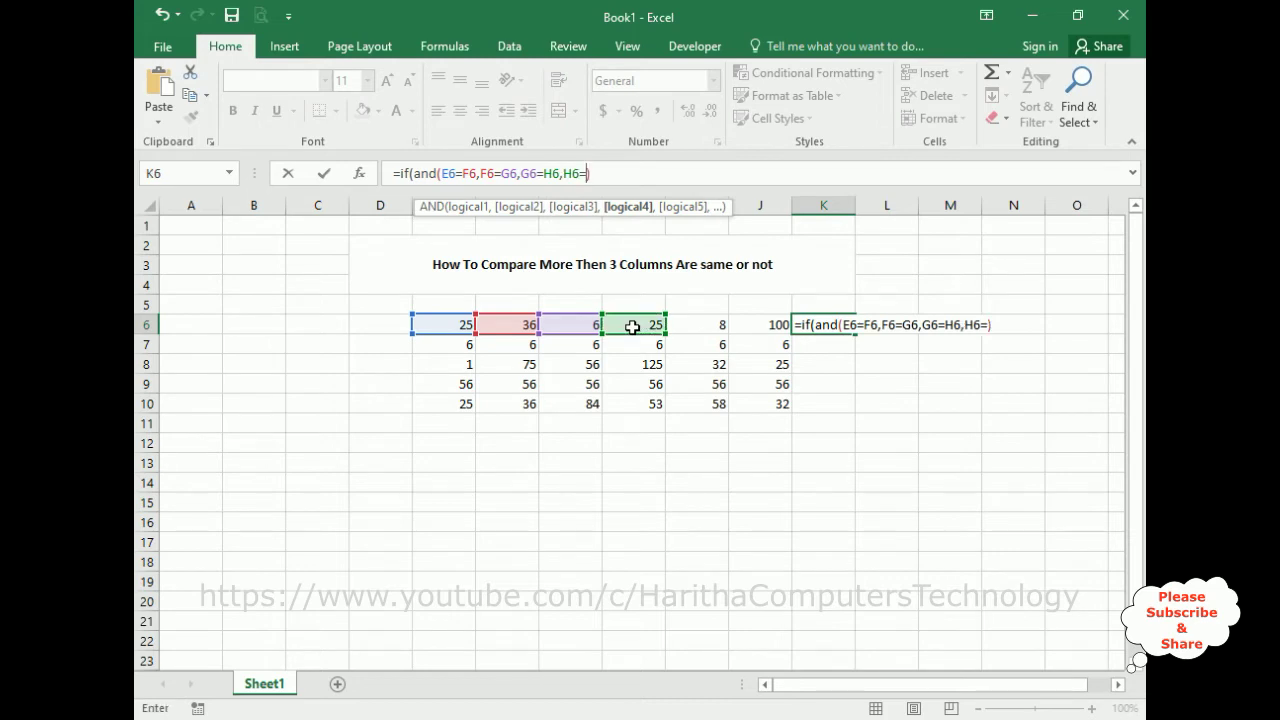
{"action": "left_click", "coordinate": [696, 324]}
{"action": "type", "text": ","}
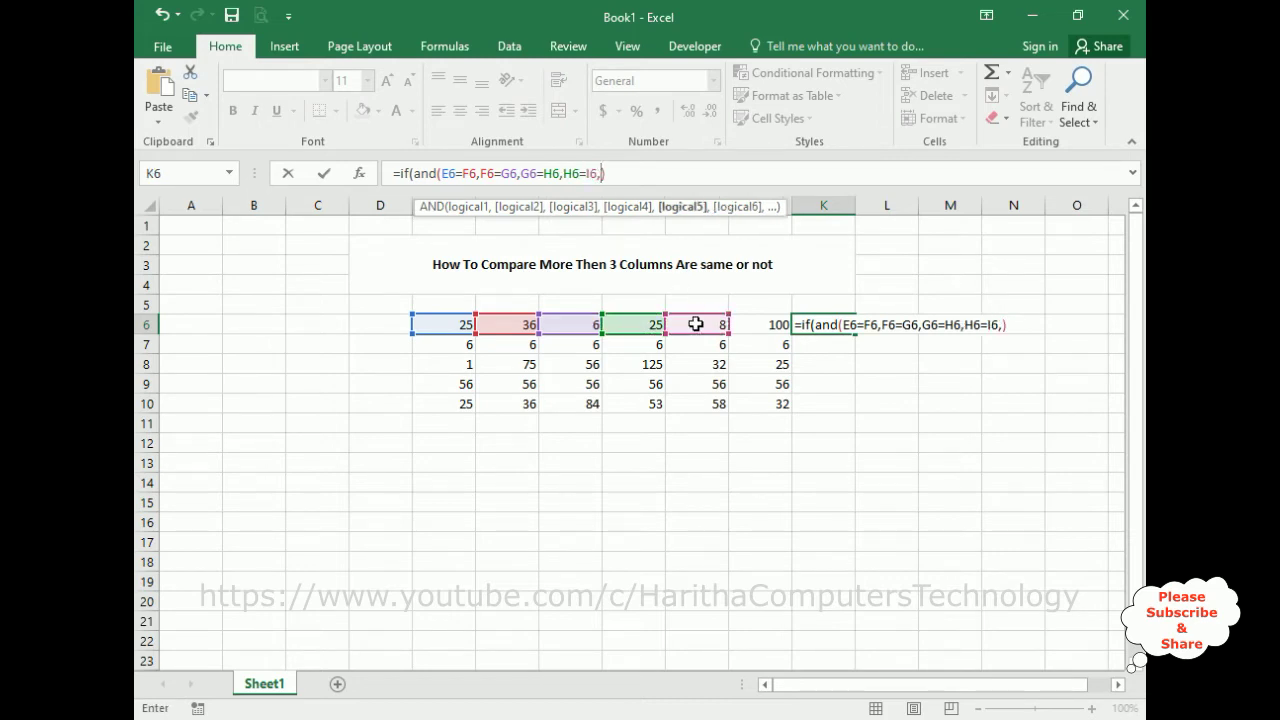
{"action": "left_click", "coordinate": [697, 324]}
{"action": "type", "text": "="}
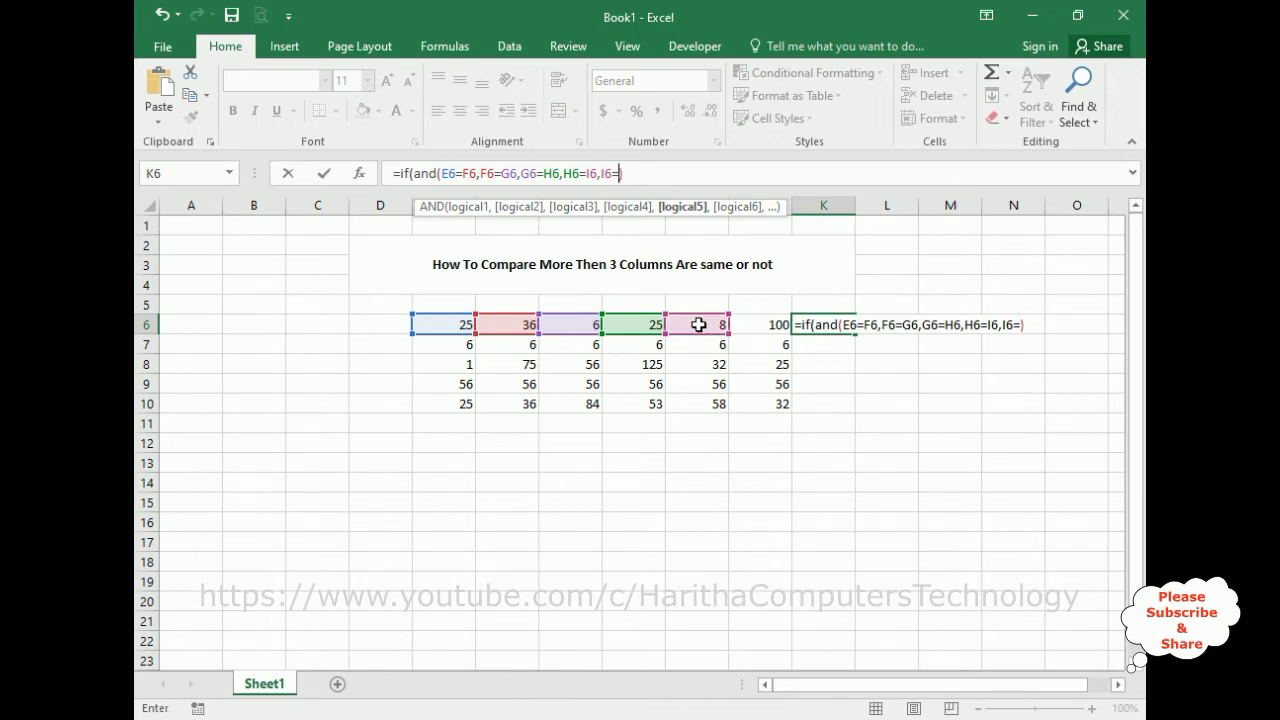
{"action": "left_click", "coordinate": [761, 323]}
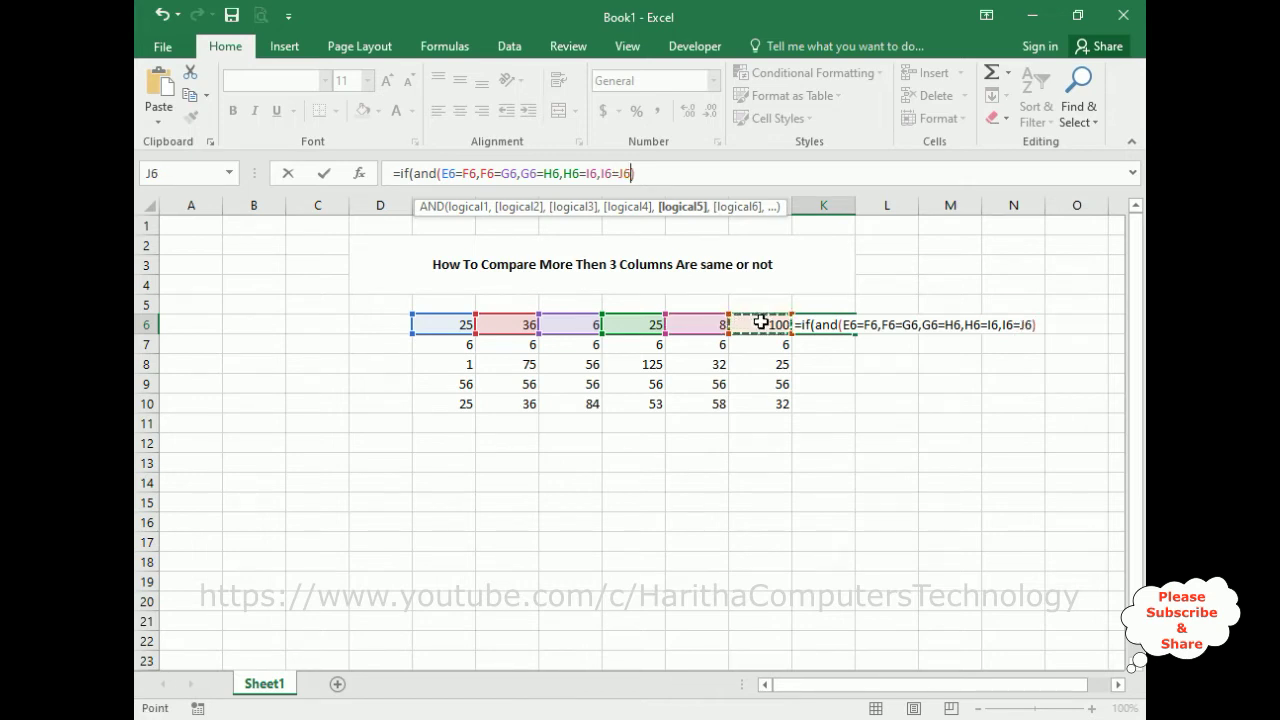
Complete the IF formula with "true" as the value if true and "false" as the value if false.
{"action": "left_click", "coordinate": [648, 174]}
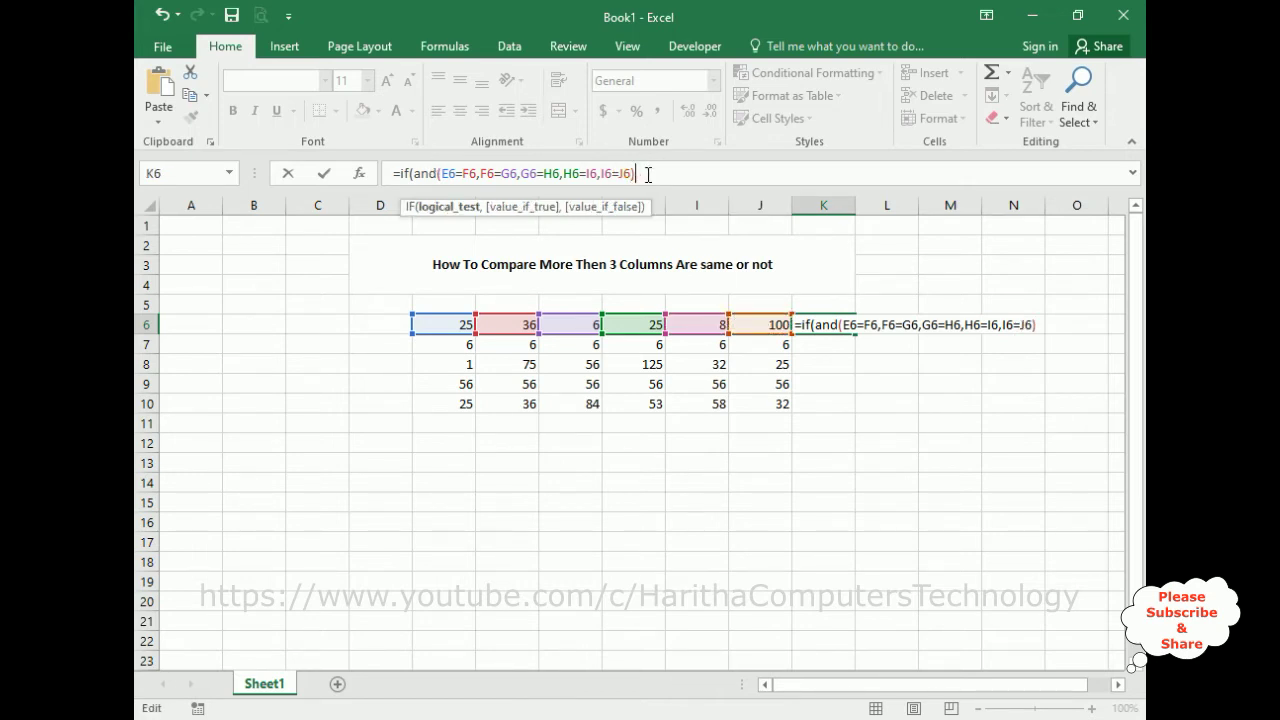
{"action": "type", "text": ","}
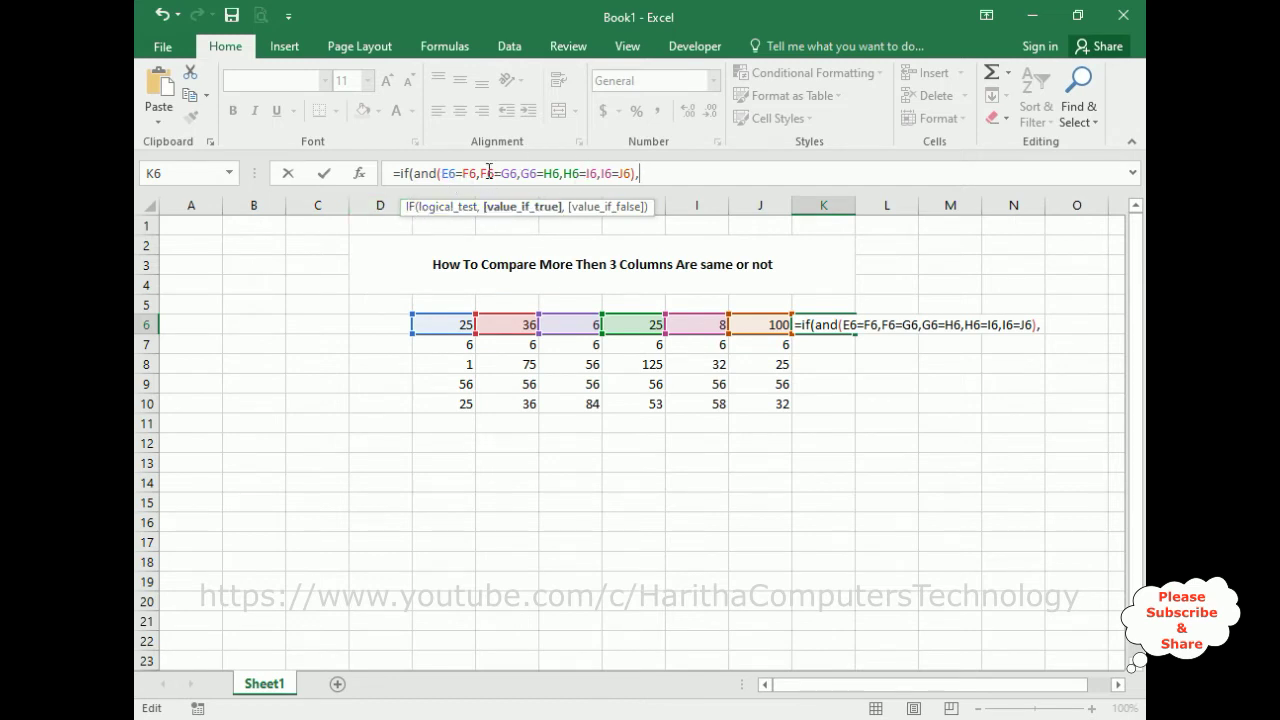
{"action": "type", "text": "\"true\","}
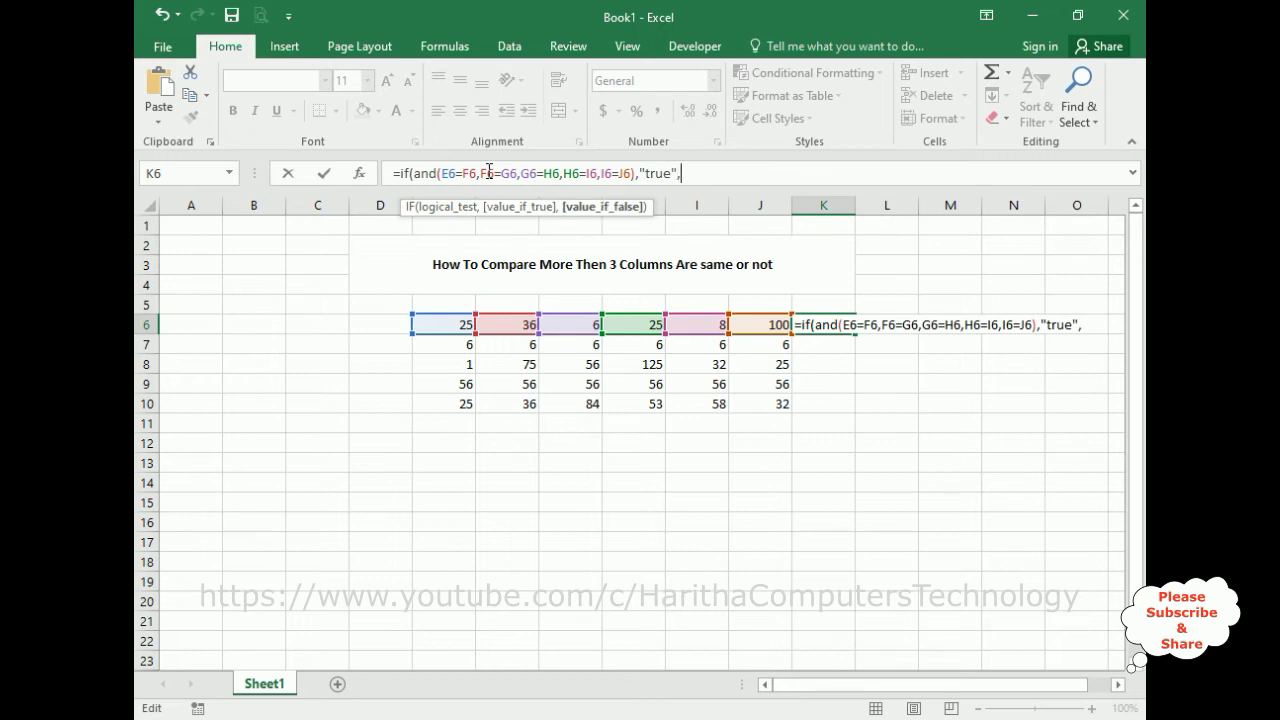
{"action": "type", "text": "\"false\")"}
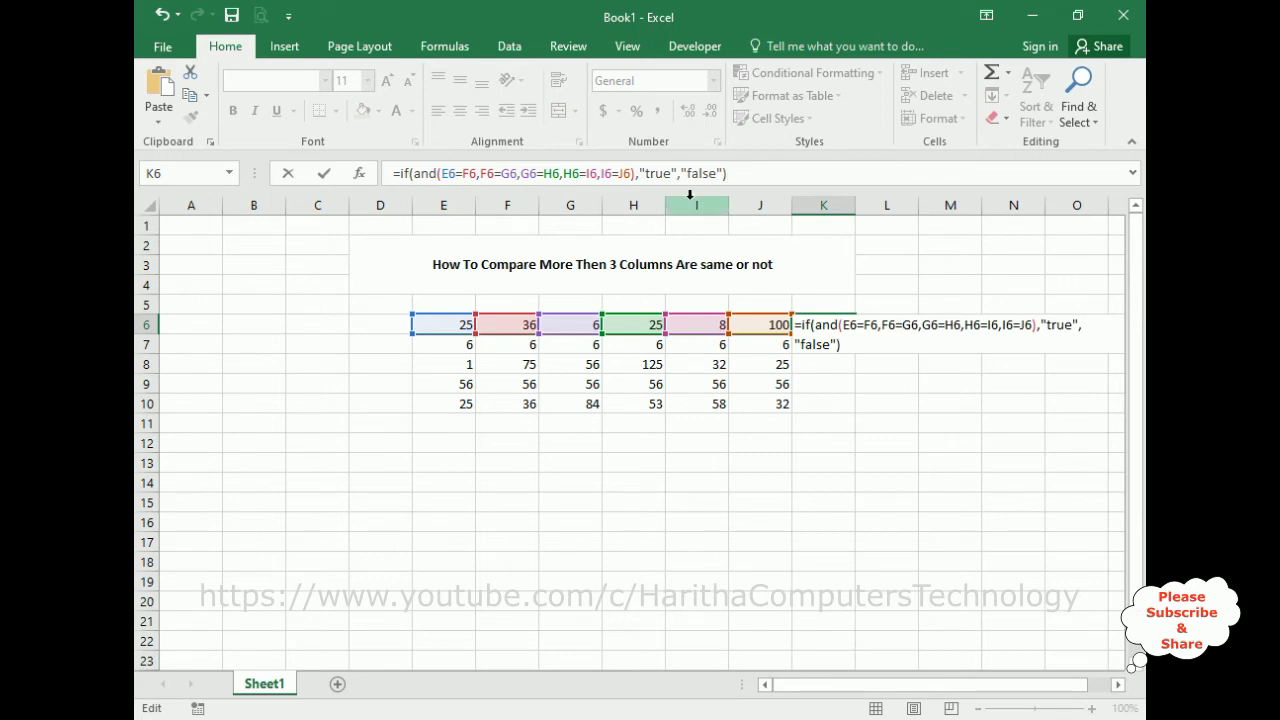
Capitalize the two result texts as "True" and "False" and enter the formula in K6.
{"action": "left_click", "coordinate": [645, 173]}
{"action": "key", "text": "Delete"}
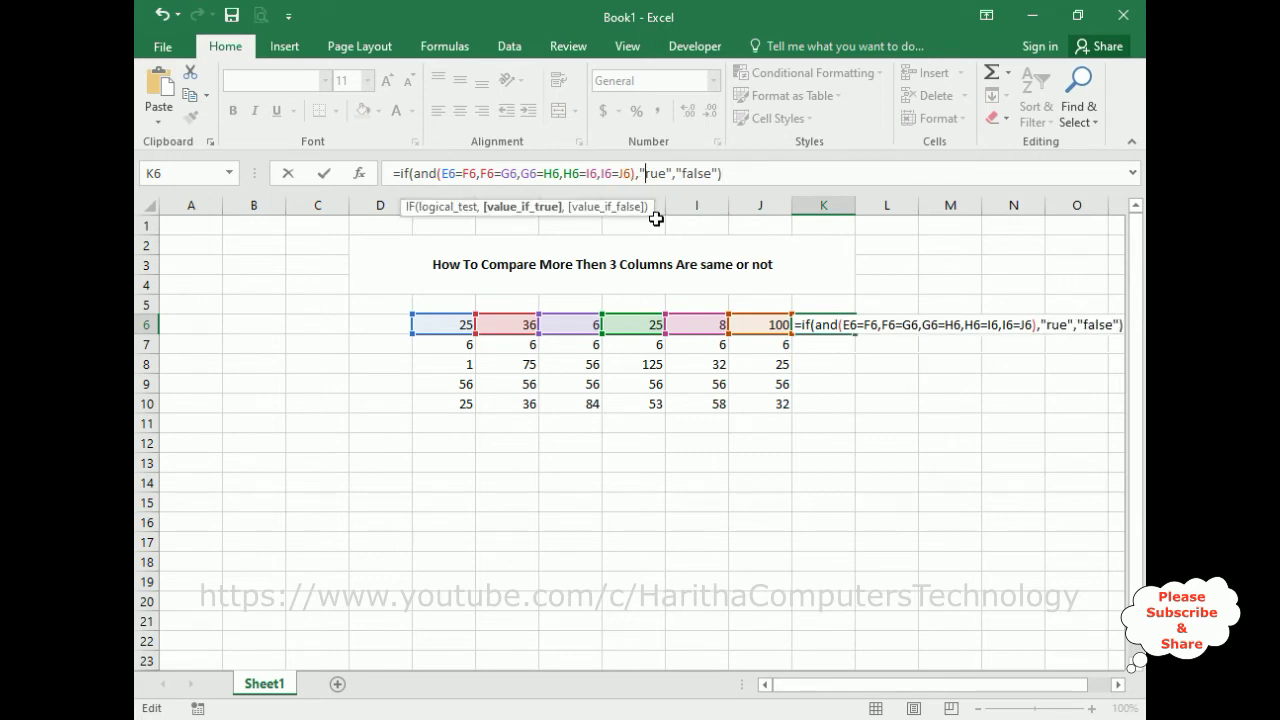
{"action": "type", "text": "T"}
{"action": "left_click", "coordinate": [691, 174]}
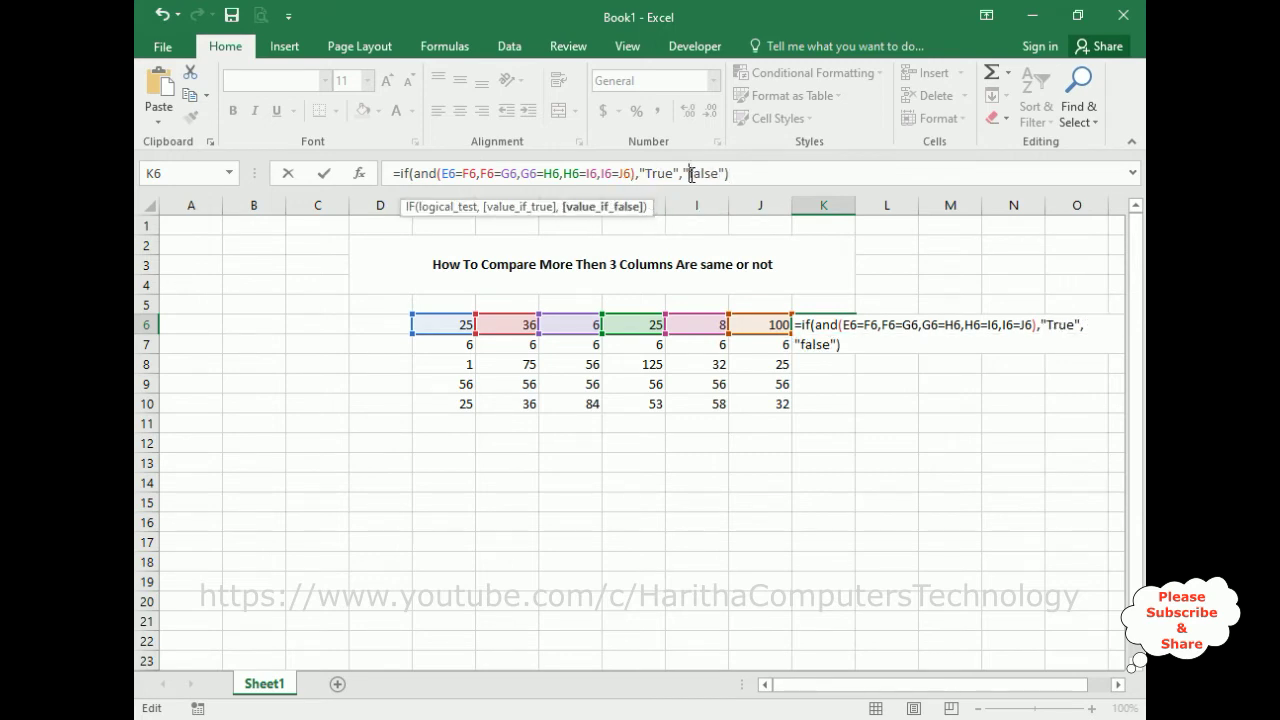
{"action": "key", "text": "Delete"}
{"action": "type", "text": "F"}
{"action": "key", "text": "End"}
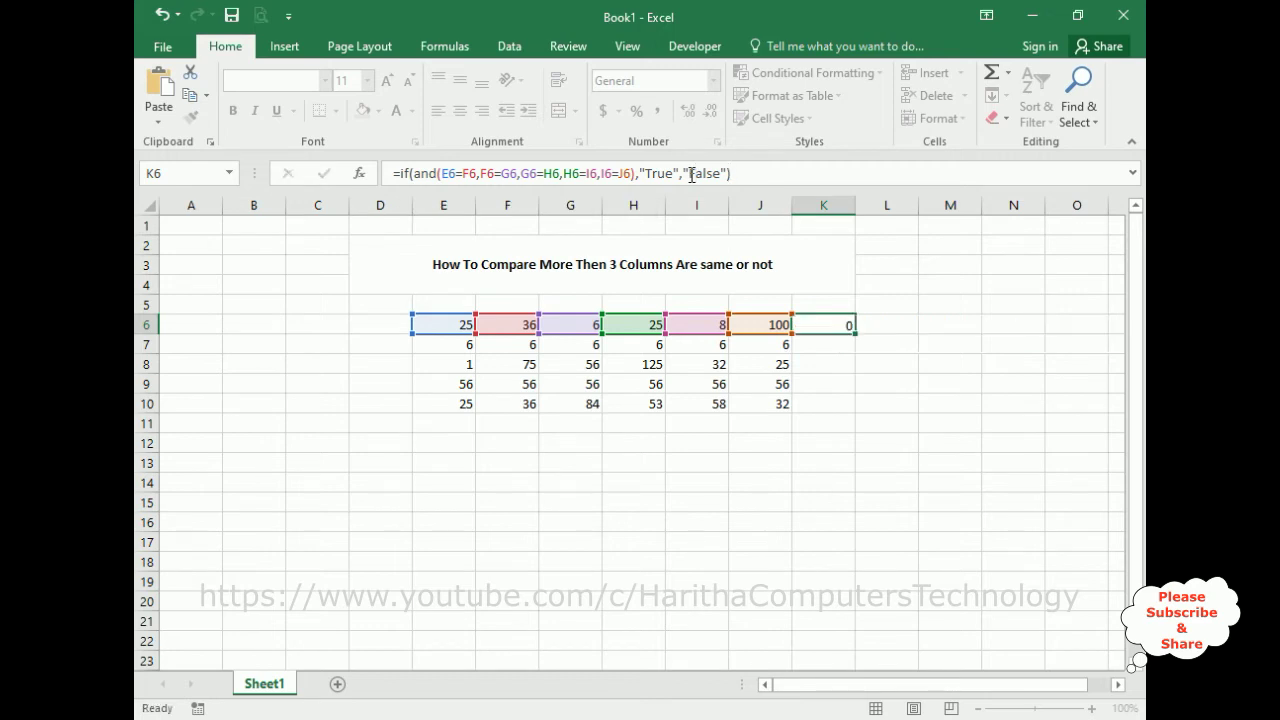
{"action": "key", "text": "Return"}
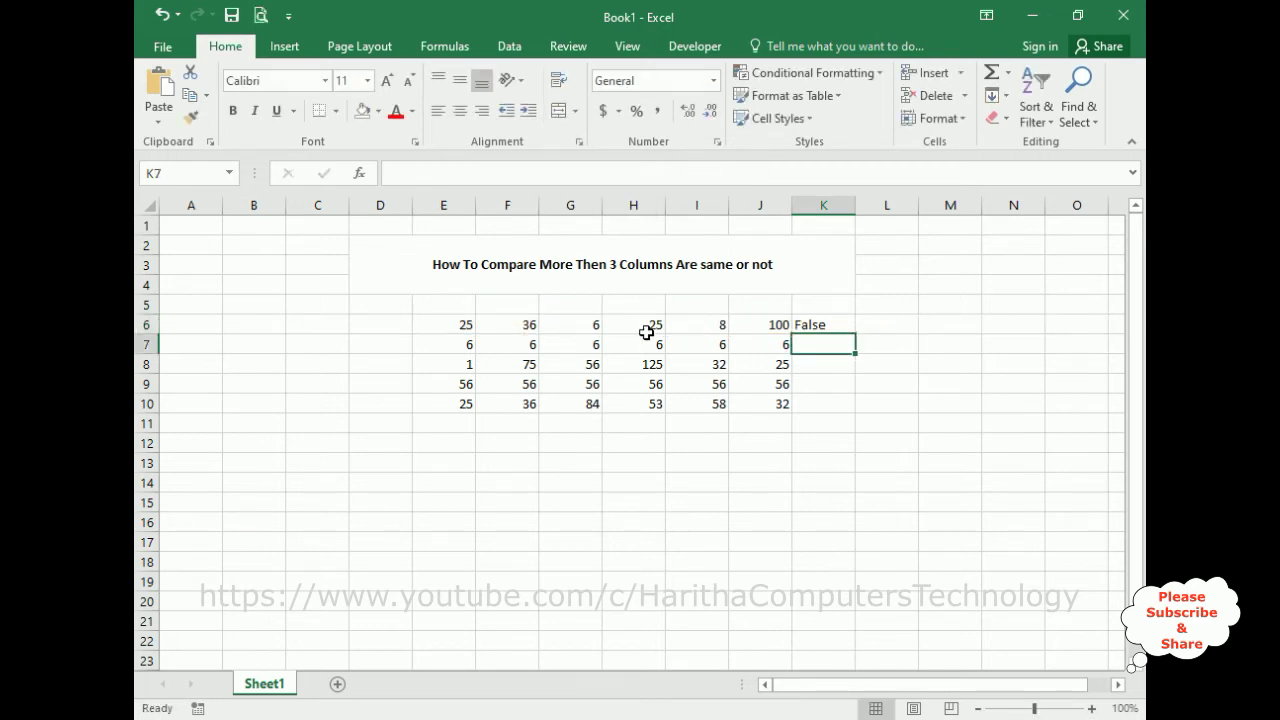
Fill the K6 comparison formula down through K10.
{"action": "left_click", "coordinate": [826, 326]}
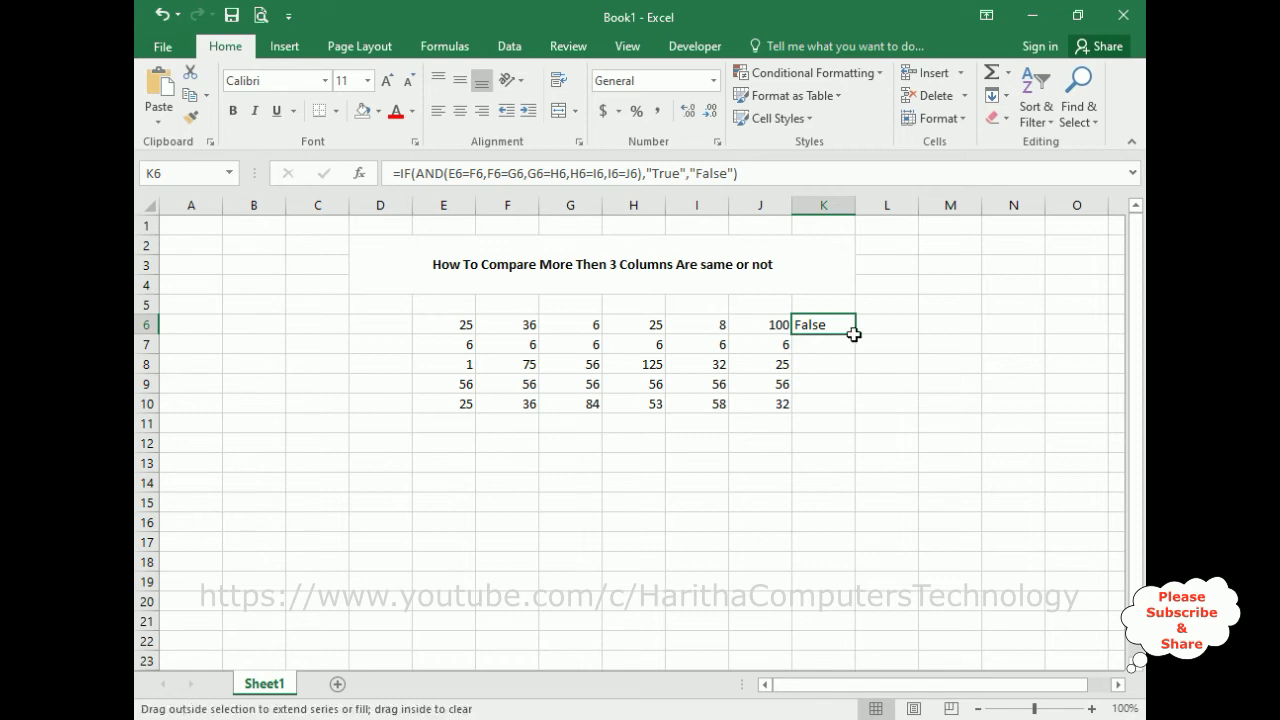
{"action": "double_click", "coordinate": [855, 336]}
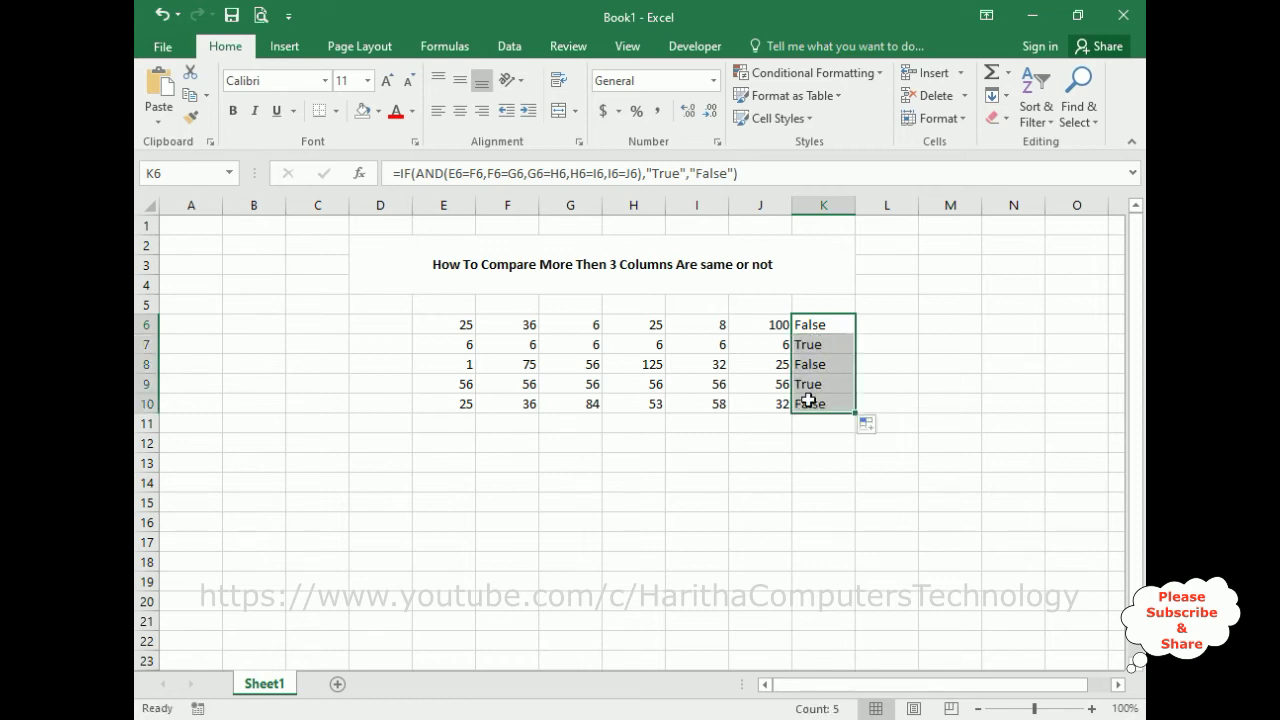
{"action": "left_click", "coordinate": [897, 322]}
{"action": "left_click", "coordinate": [943, 322]}
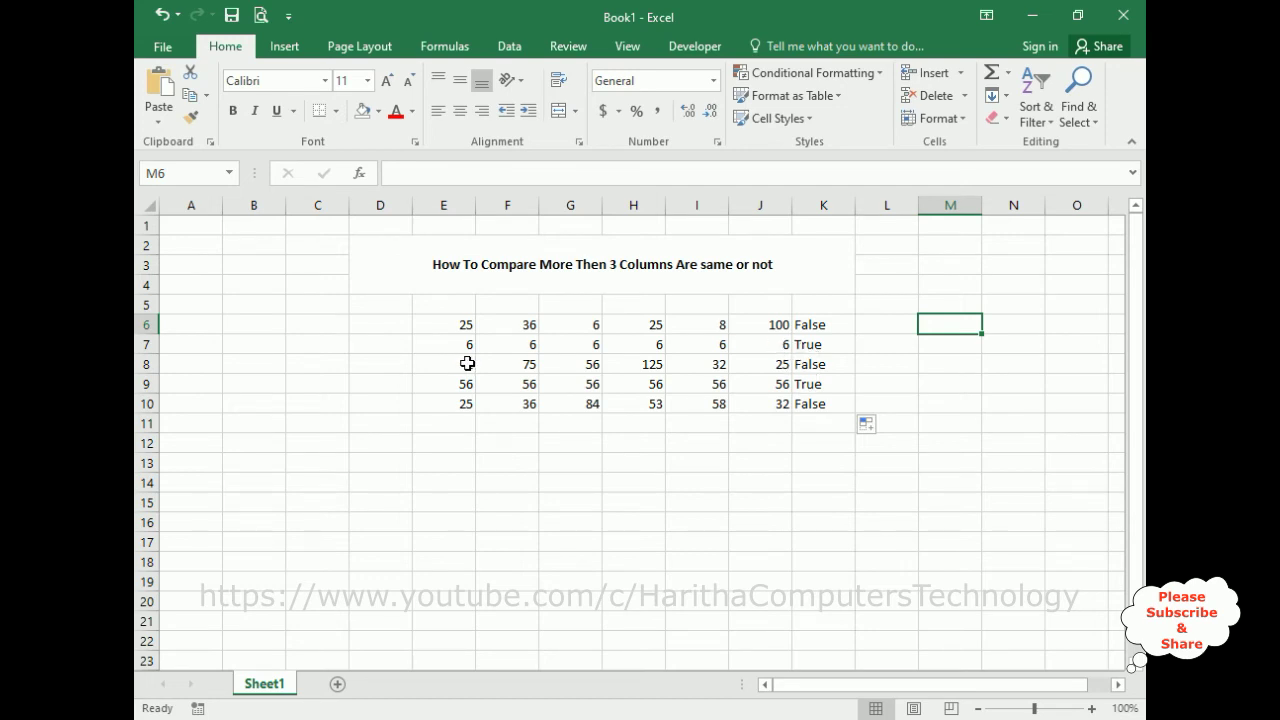
Check the values across columns E to J in rows 7, 9 and 10 against their comparison results.
{"action": "left_click_drag", "start_coordinate": [447, 346], "coordinate": [757, 343]}
{"action": "left_click_drag", "start_coordinate": [452, 392], "coordinate": [760, 390]}
{"action": "left_click", "coordinate": [784, 451]}
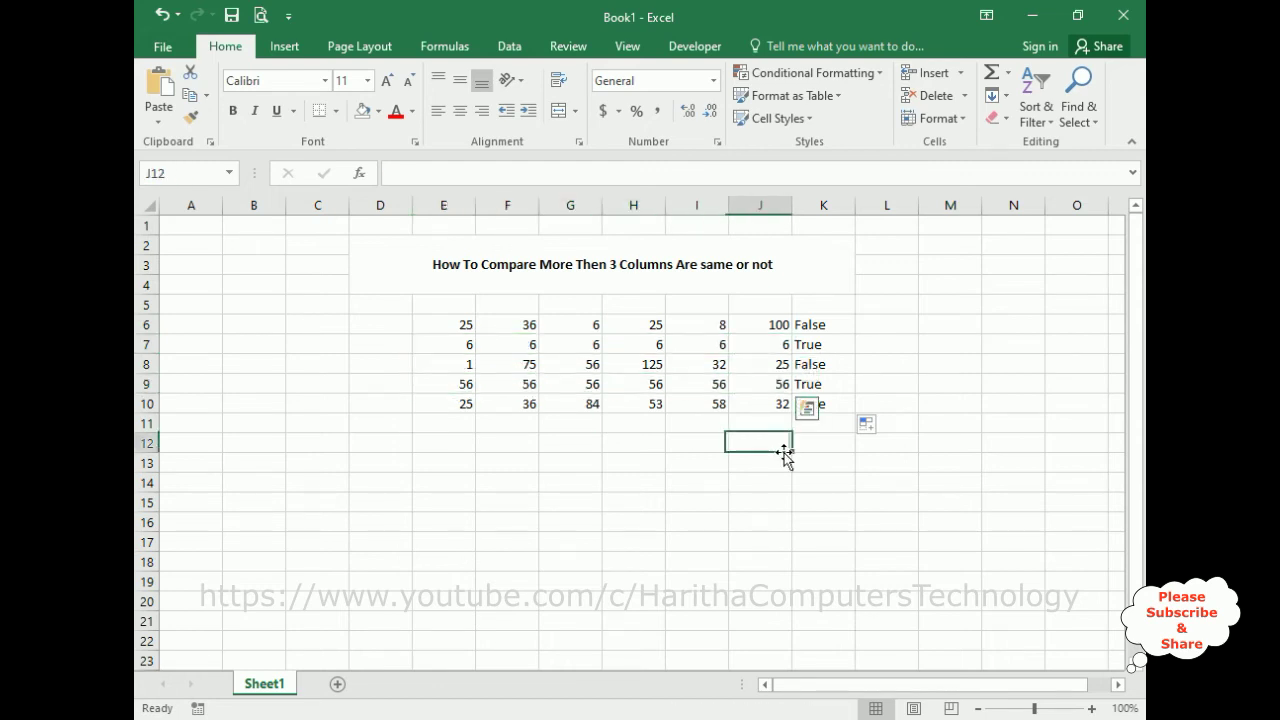
{"action": "left_click_drag", "start_coordinate": [451, 406], "coordinate": [749, 404]}
Add a new data row with the value 9 in each cell from E11 to J11.
{"action": "left_click", "coordinate": [462, 428]}
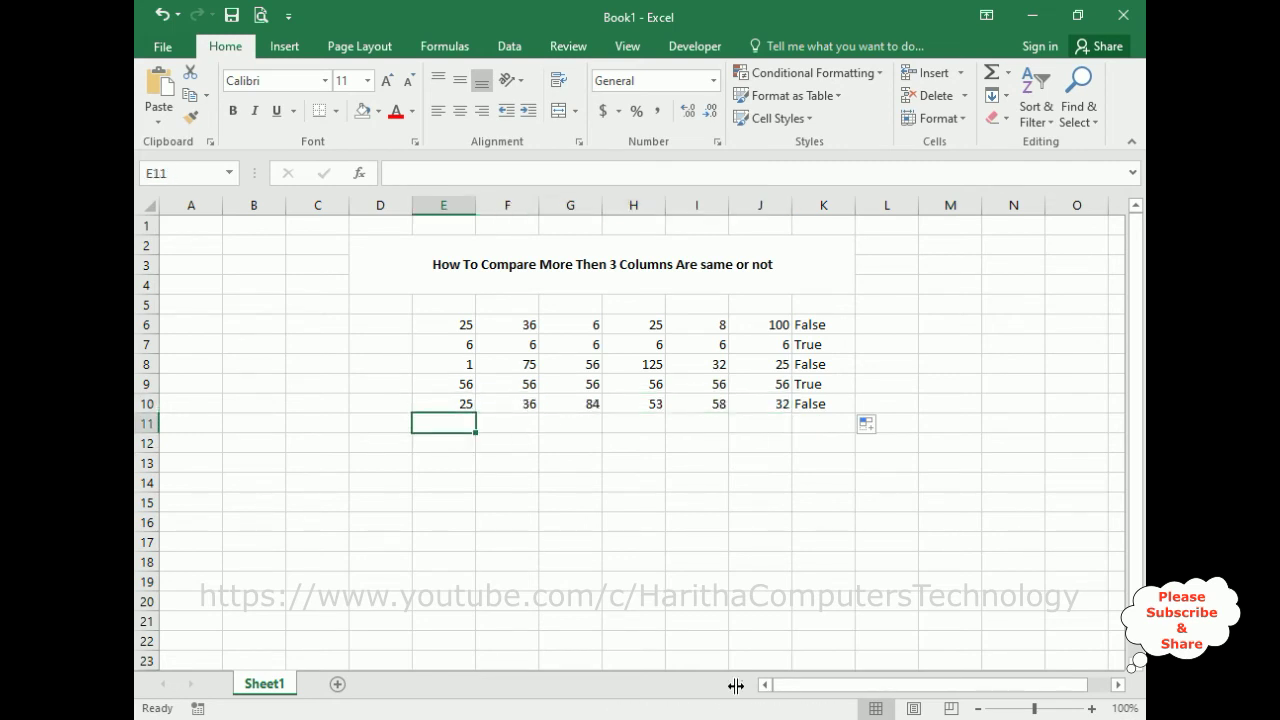
{"action": "type", "text": "9"}
{"action": "key", "text": "Tab"}
{"action": "type", "text": "9"}
{"action": "key", "text": "Tab"}
{"action": "type", "text": "9"}
{"action": "key", "text": "Tab"}
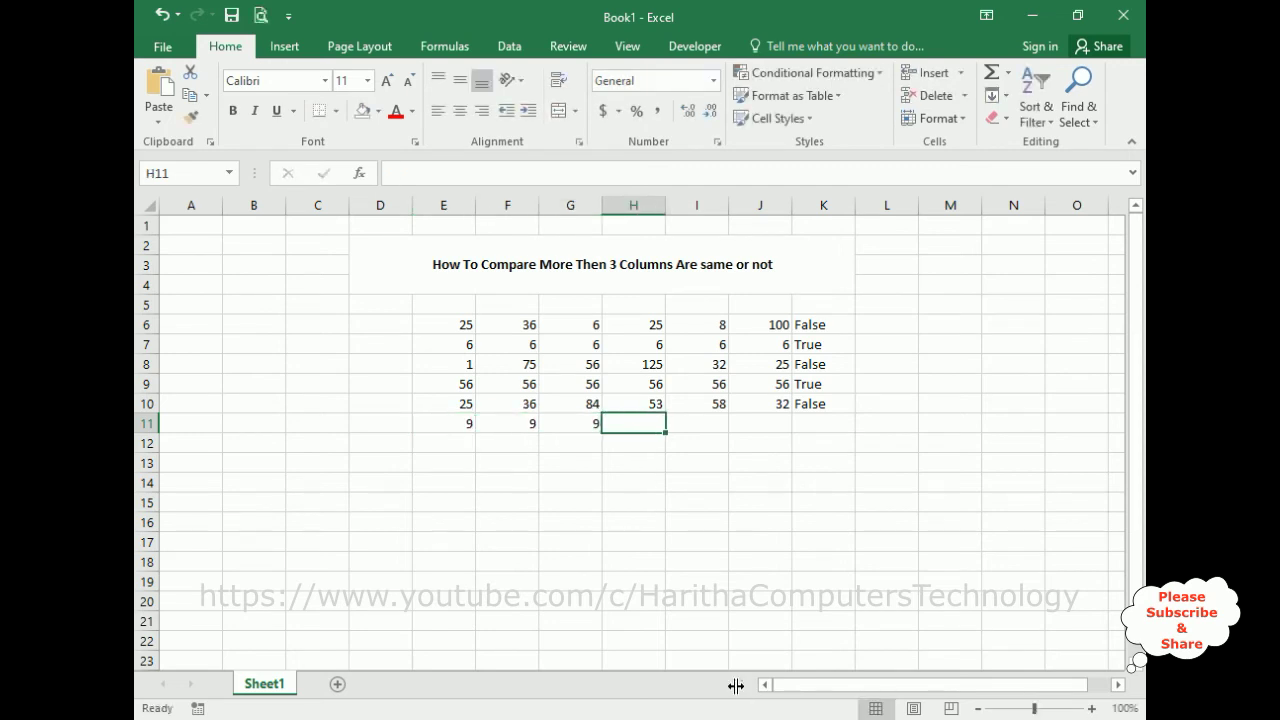
{"action": "type", "text": "9"}
{"action": "key", "text": "Tab"}
{"action": "type", "text": "9"}
{"action": "key", "text": "Tab"}
{"action": "type", "text": "9"}
{"action": "key", "text": "Tab"}
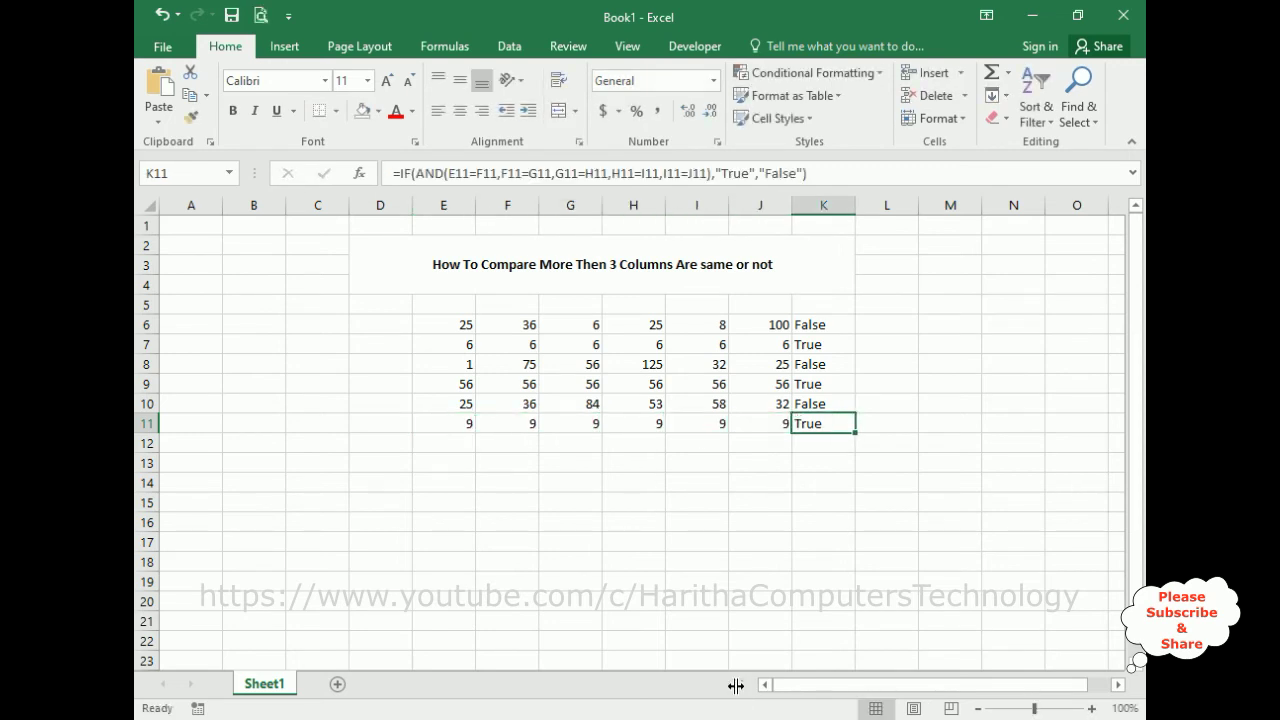
{"action": "key", "text": "Tab"}
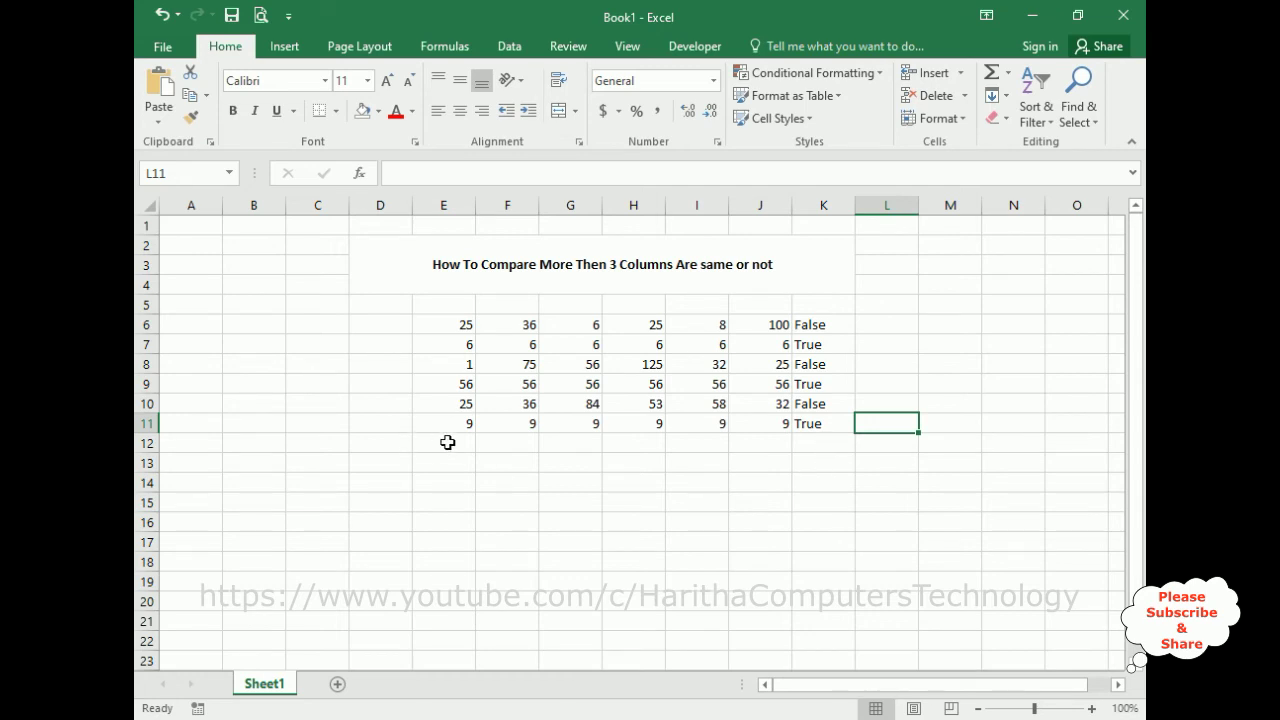
Replace the value in G11 with 0 to test the comparison with a mismatch.
{"action": "left_click", "coordinate": [586, 436]}
{"action": "key", "text": "Delete"}
{"action": "type", "text": "0"}
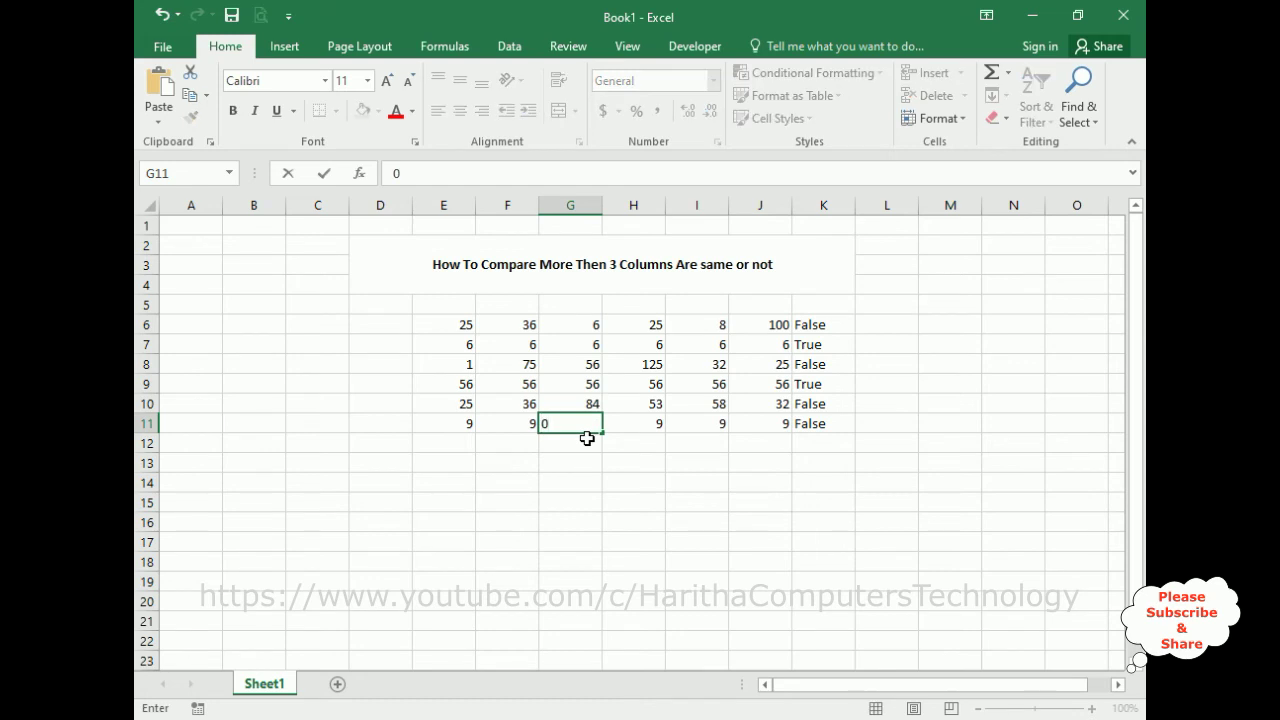
{"action": "key", "text": "Tab"}
{"action": "left_click", "coordinate": [588, 424]}
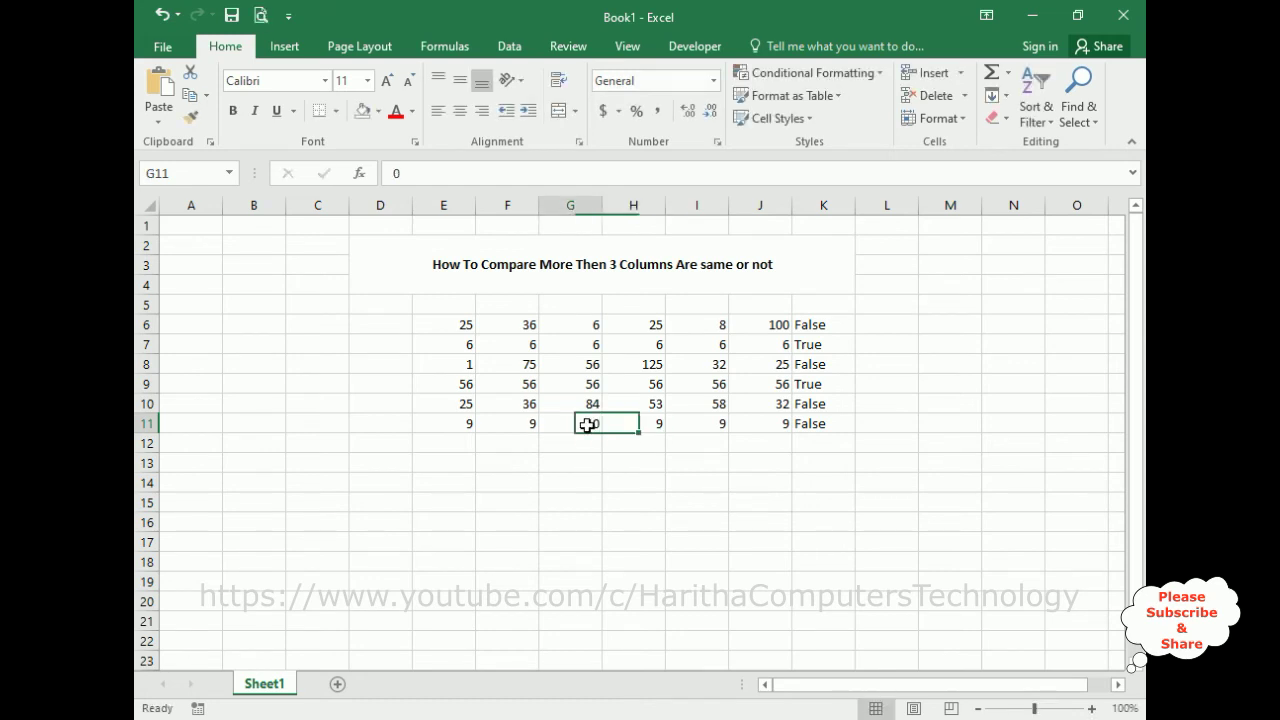
Set the value in G11 back to 9 so all six cells in row 11 match.
{"action": "type", "text": "9"}
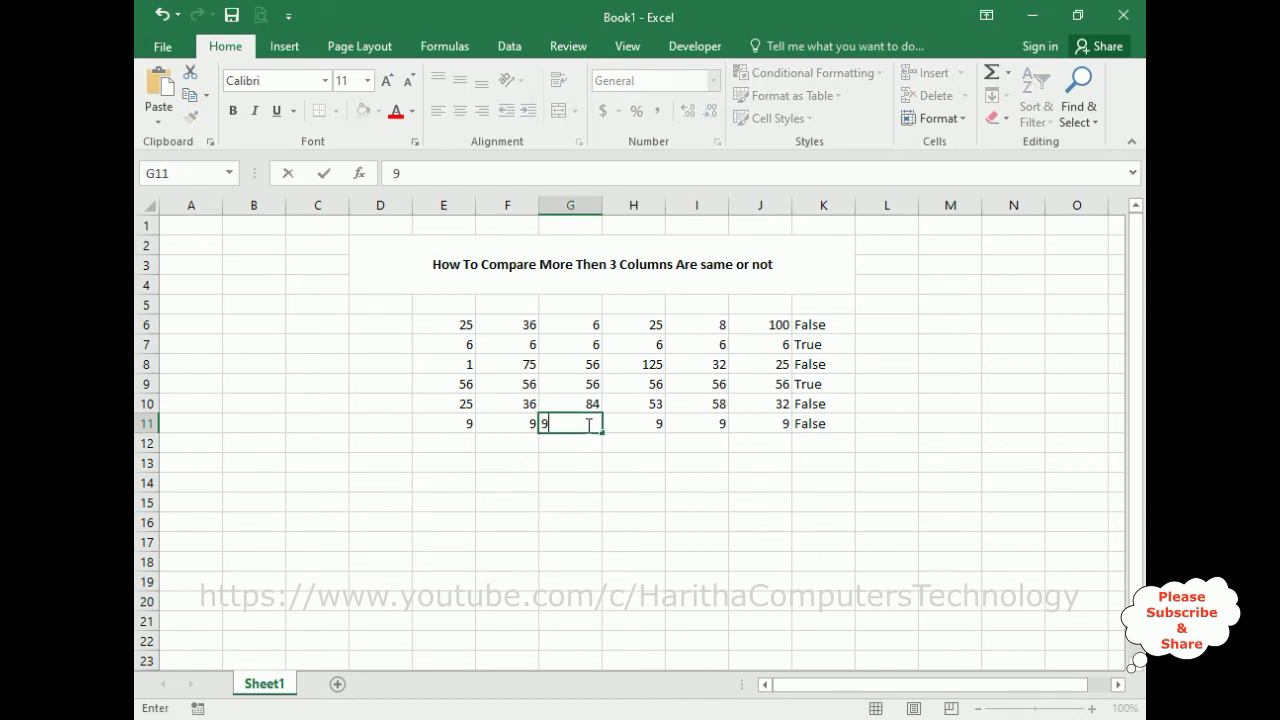
{"action": "key", "text": "Tab"}
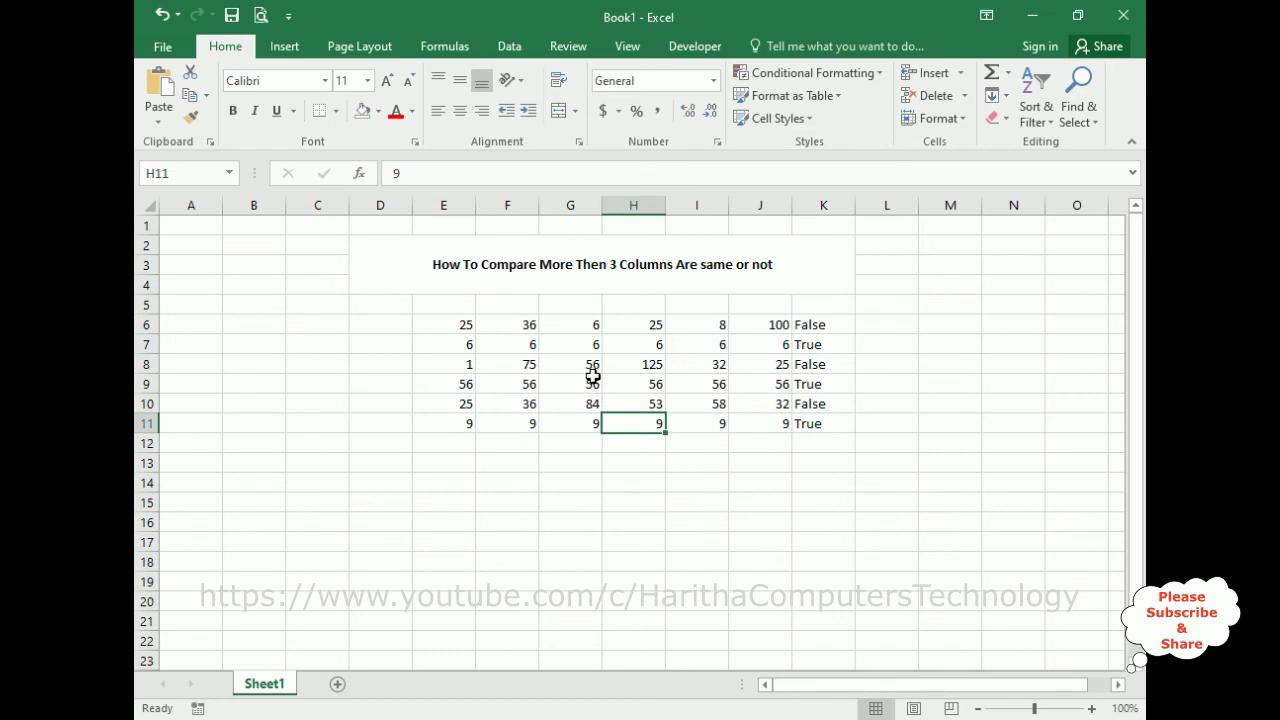
Clear G7 and enter 12 there to test the row 7 comparison with a mismatch.
{"action": "left_click", "coordinate": [591, 348]}
{"action": "key", "text": "Delete"}
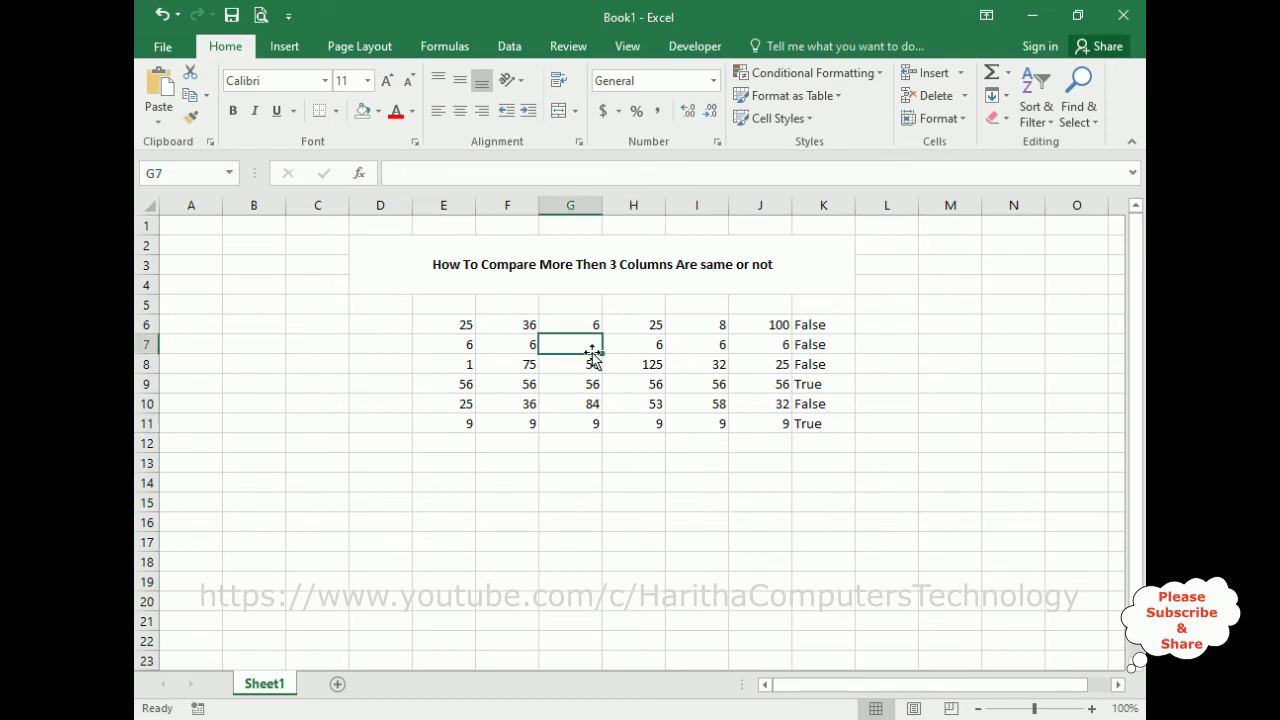
{"action": "type", "text": "12"}
{"action": "key", "text": "Return"}
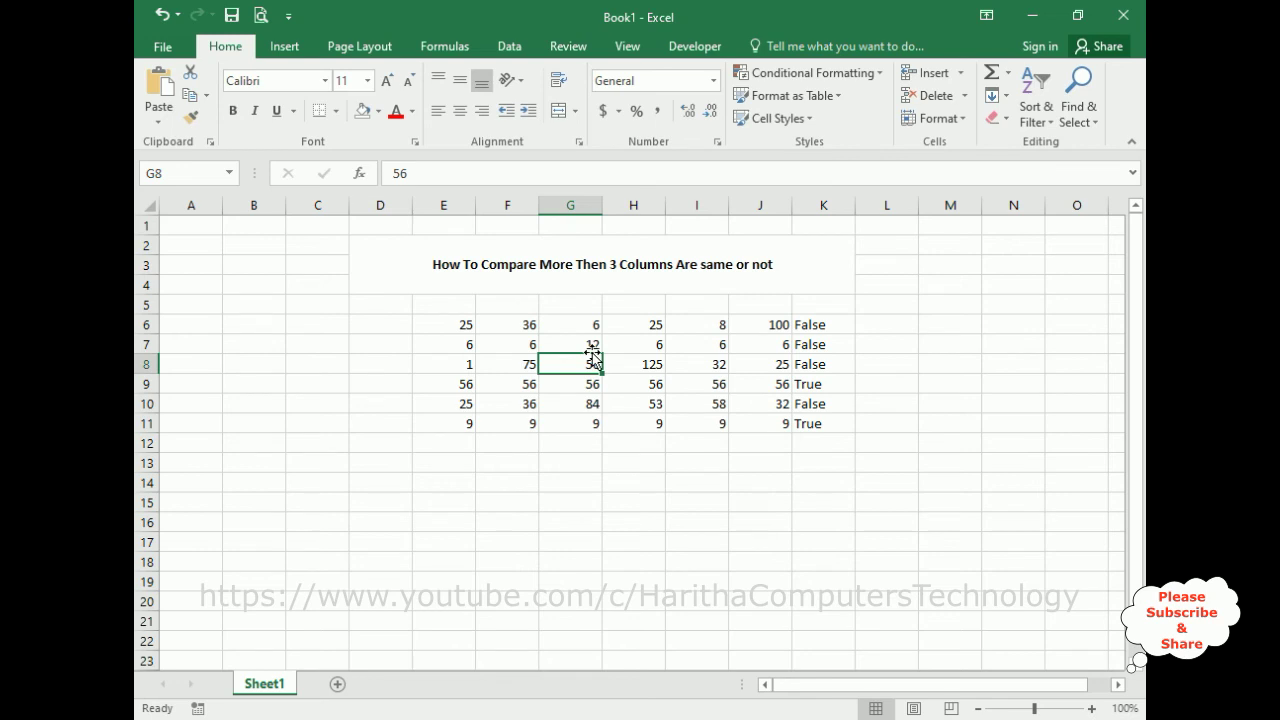
Replace the value in G7 with 6 so it matches the other cells in row 7.
{"action": "left_click", "coordinate": [592, 350]}
{"action": "key", "text": "Delete"}
{"action": "type", "text": "6"}
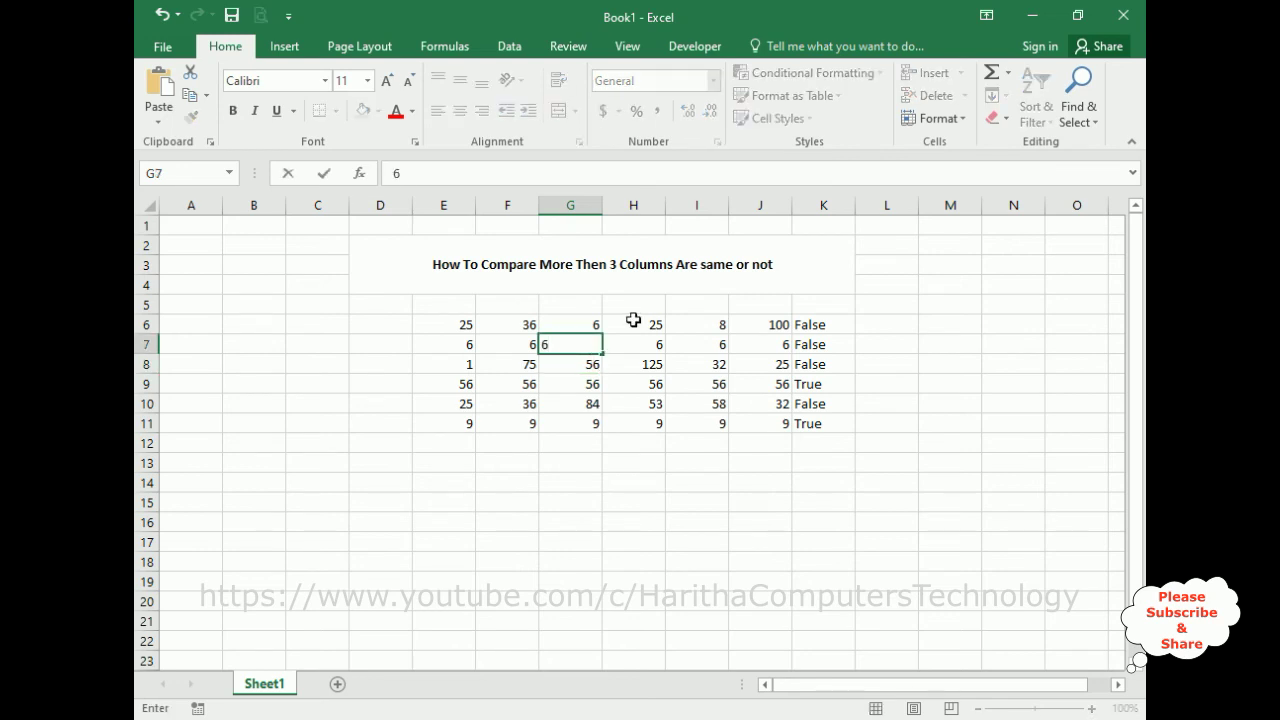
{"action": "left_click", "coordinate": [671, 482]}
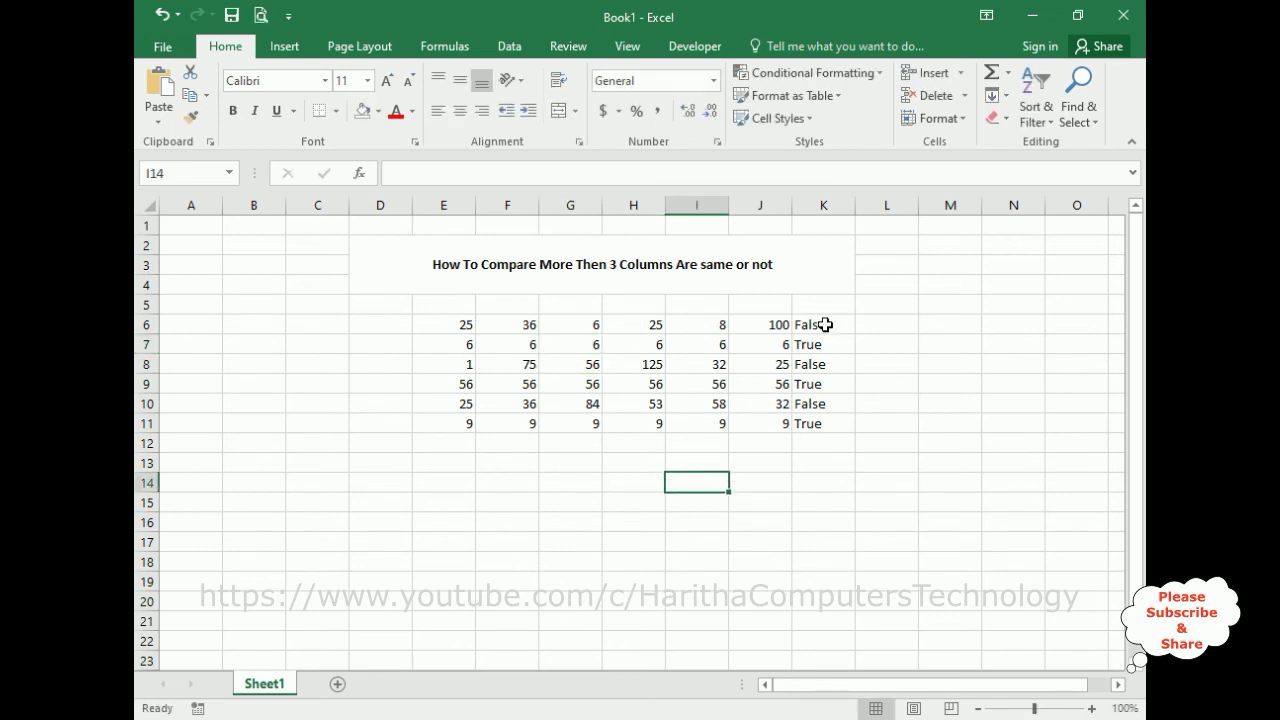
Centre and bold the comparison results in K6 to K11.
{"action": "left_click_drag", "start_coordinate": [816, 324], "coordinate": [818, 421]}
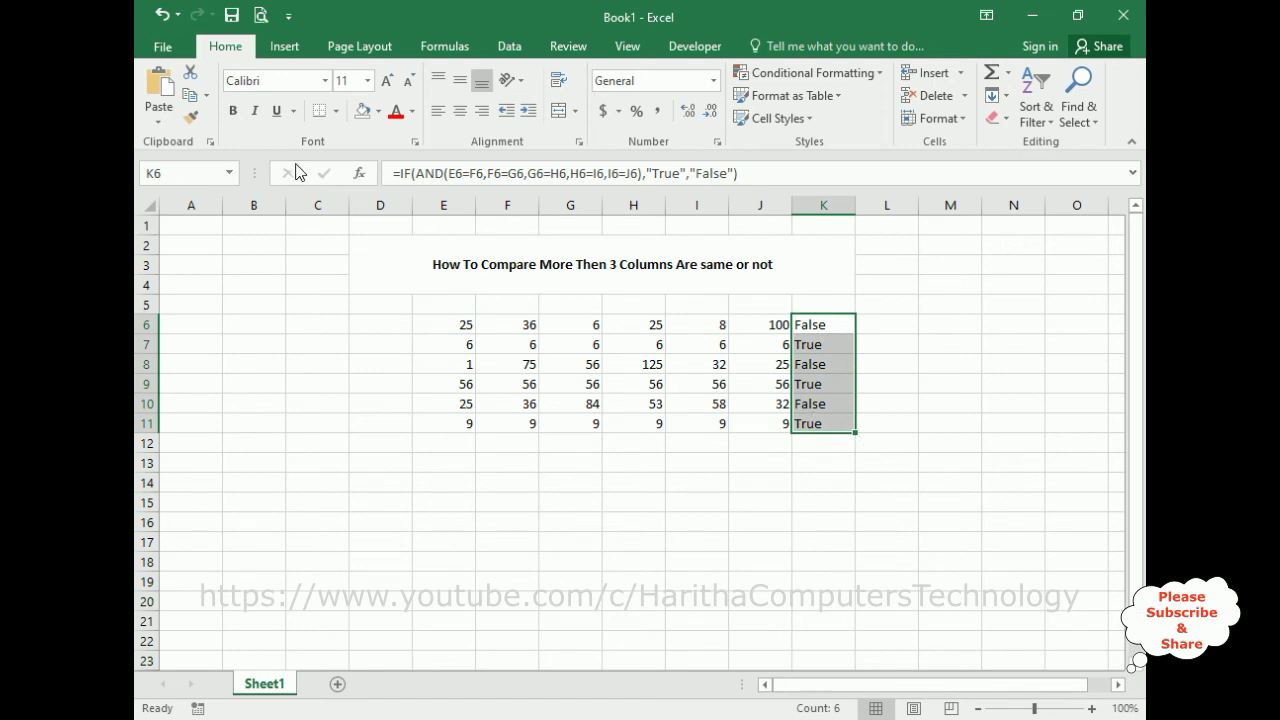
{"action": "left_click", "coordinate": [457, 110]}
{"action": "left_click", "coordinate": [233, 110]}
{"action": "left_click", "coordinate": [992, 381]}
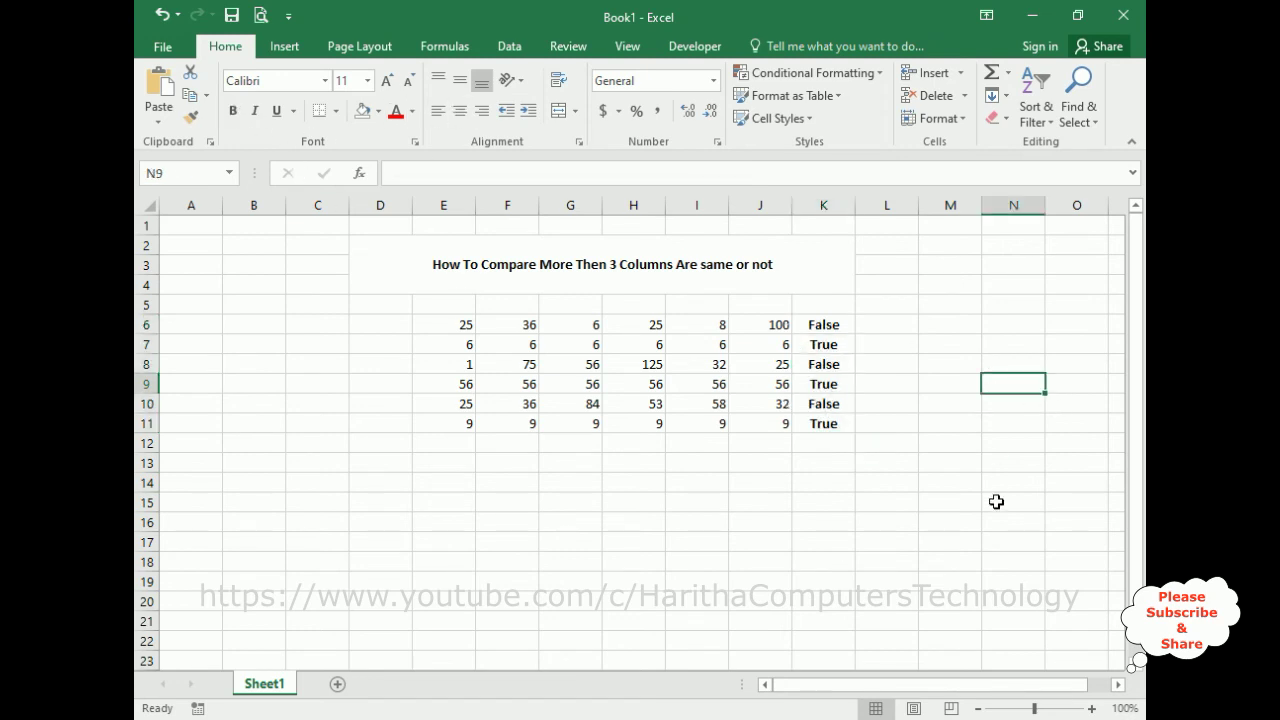